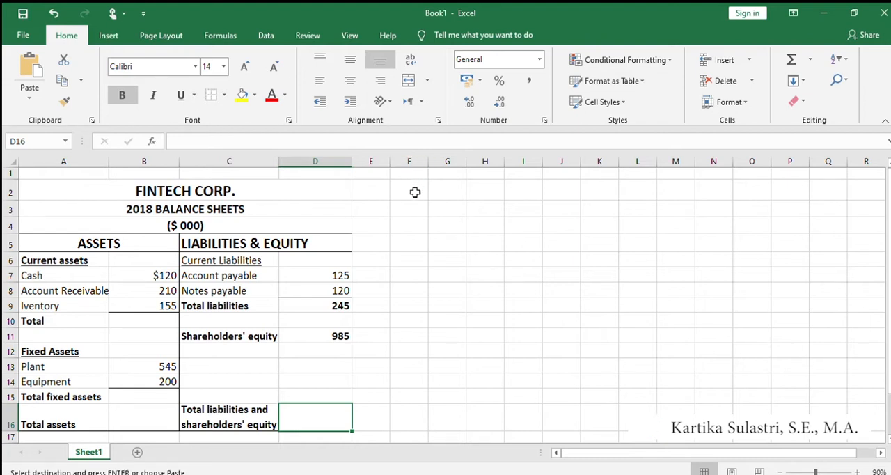
# Enter the titles "FINTECH CORP." in F2 and "2018 BALANCE SHEETS" in F3.
pyautogui.click(415, 192)
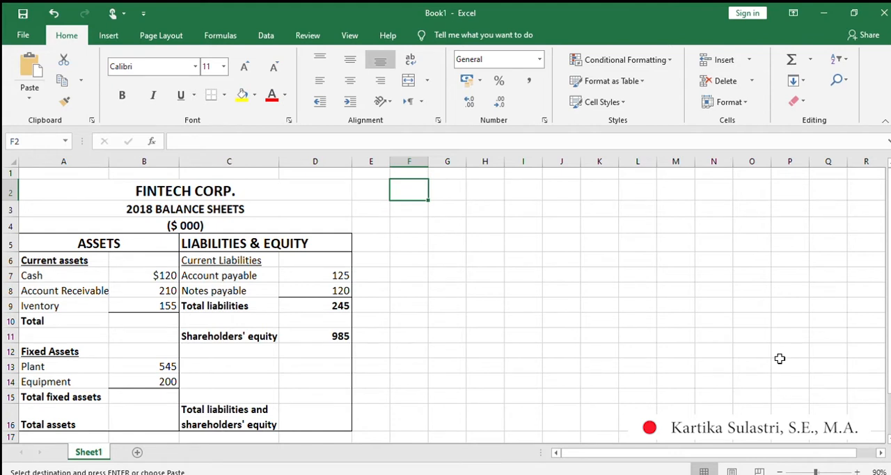
pyautogui.write('FIN')
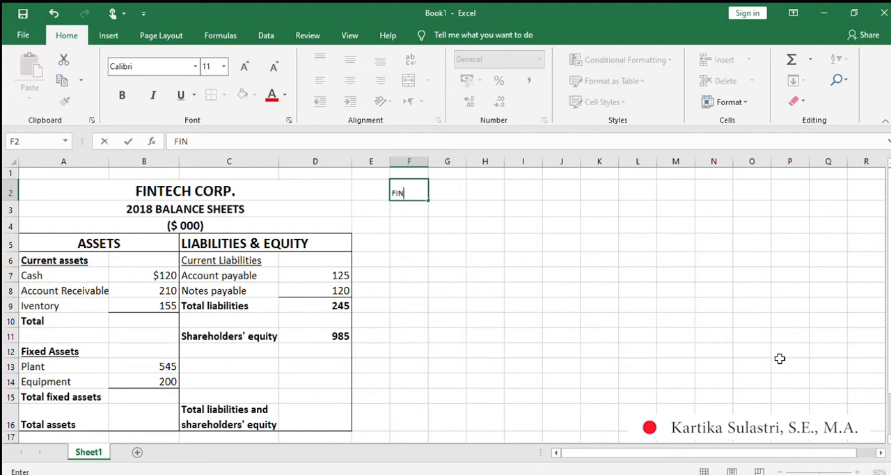
pyautogui.write('TECH CORP.')
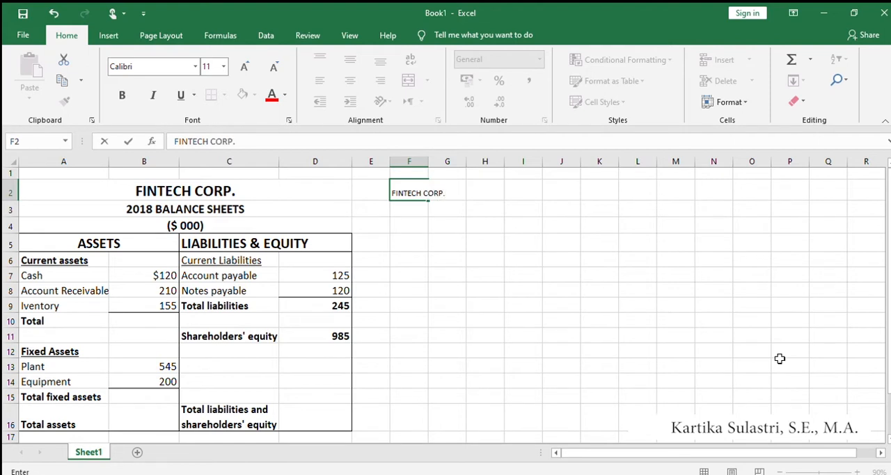
pyautogui.press('Return')
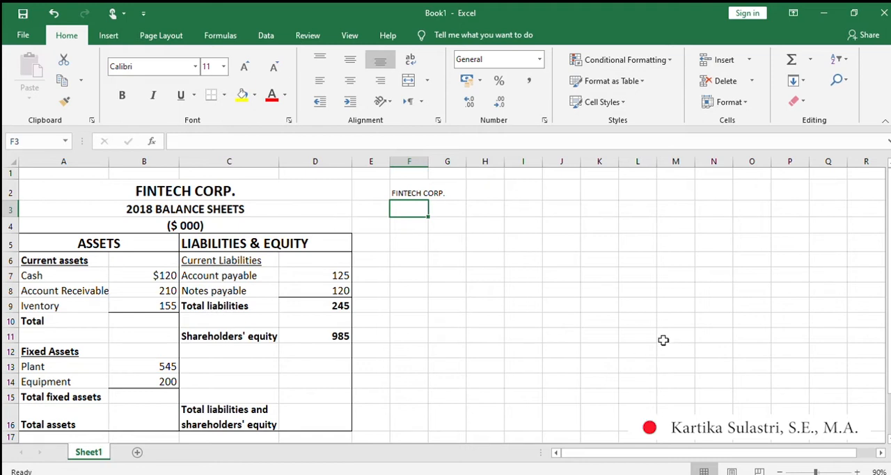
pyautogui.write('2018 BALANCE SHEETS')
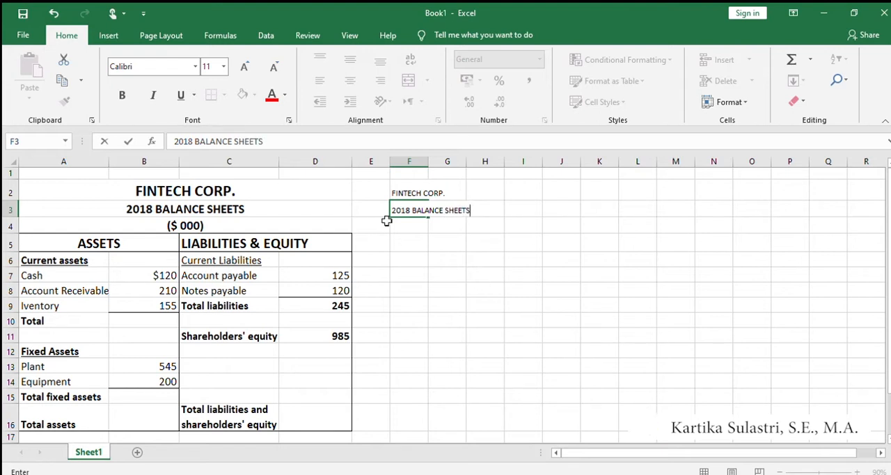
pyautogui.press('Return')
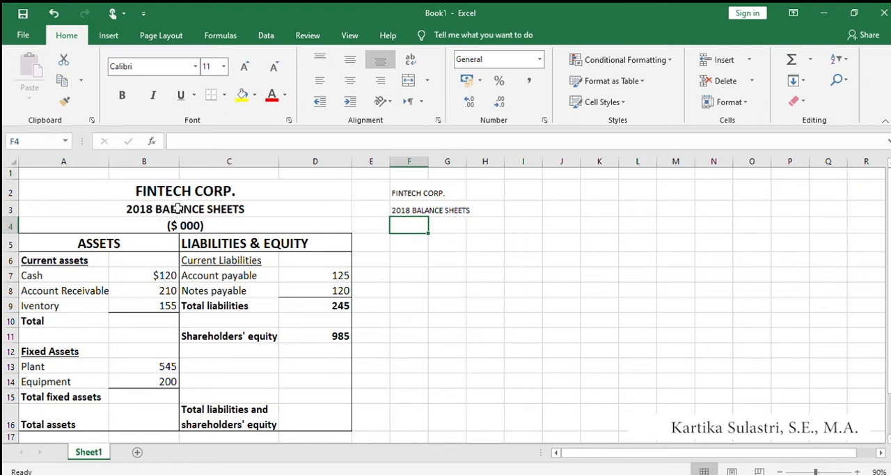
# Try to remove the dollar sign from the unit label in A4 so that it reads (000).
pyautogui.click(169, 224)
pyautogui.click(188, 142)
pyautogui.press('BackSpace')
pyautogui.press('Delete')
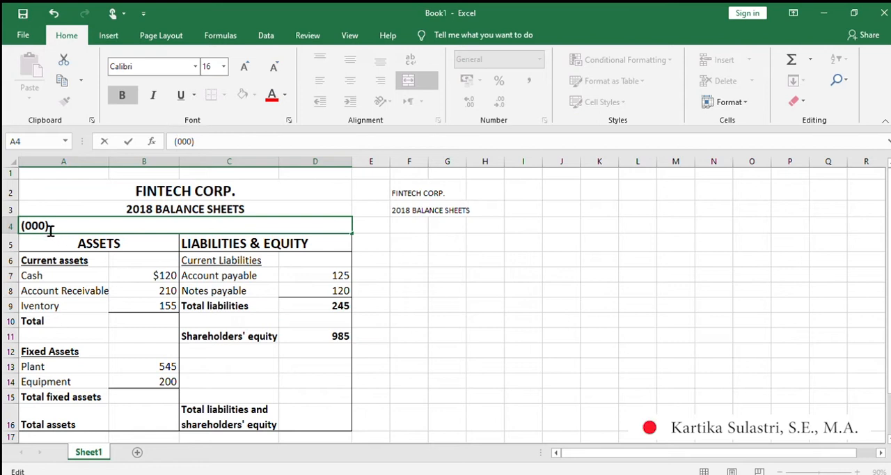
pyautogui.click(160, 275)
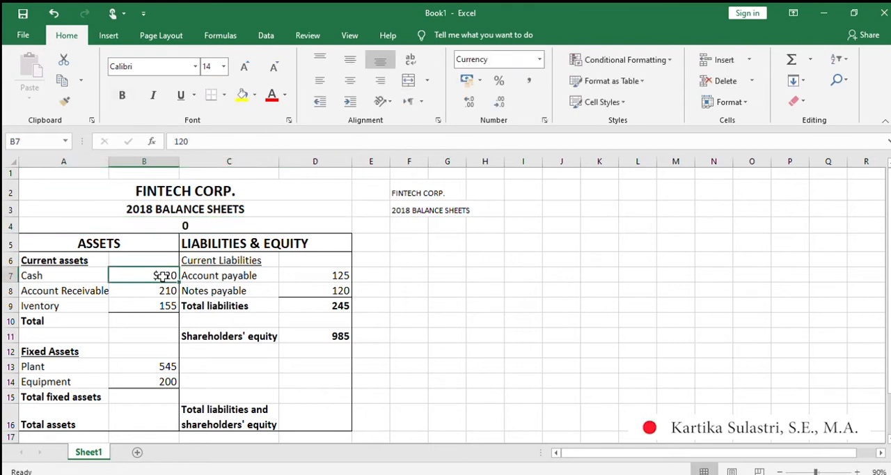
# Rewrite the unit label in A4 as the text entry '(000), with a leading apostrophe.
pyautogui.click(173, 226)
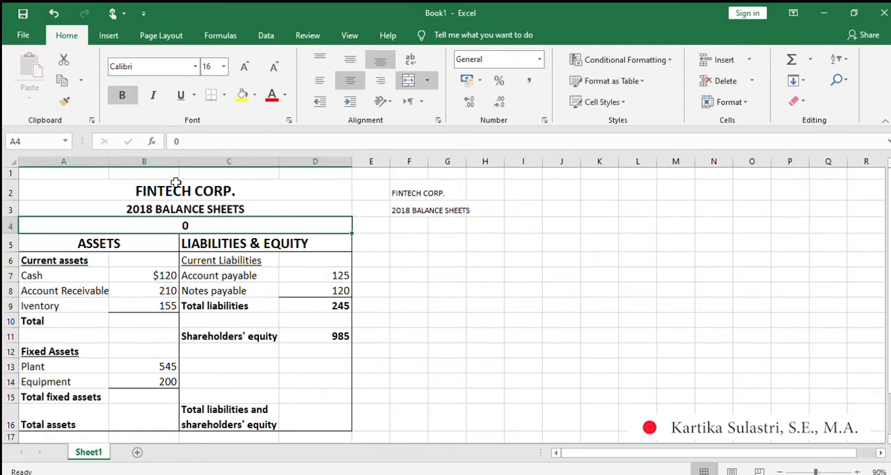
pyautogui.click(179, 143)
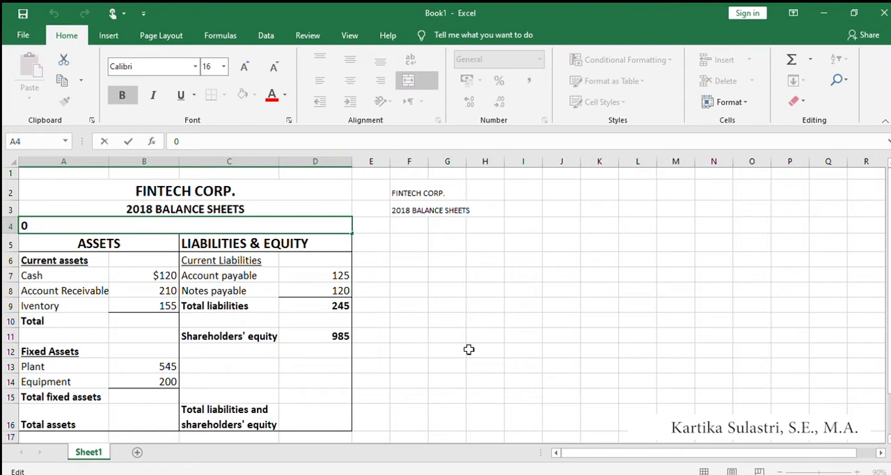
pyautogui.write("'(")
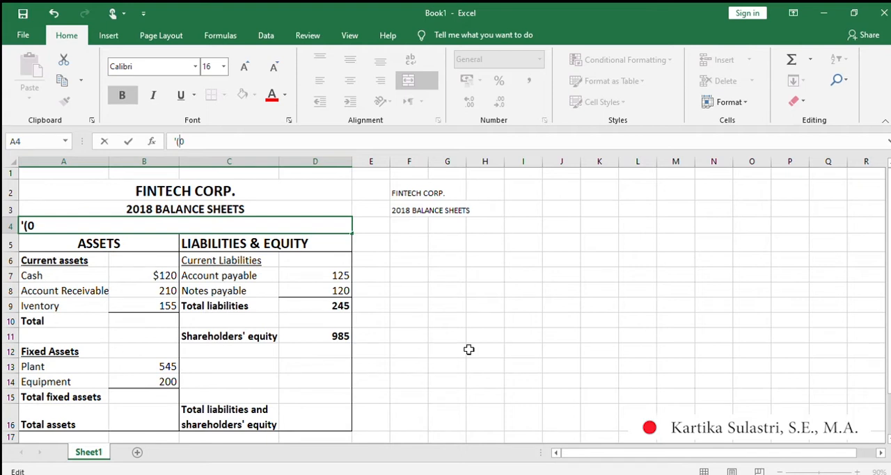
pyautogui.write('000)')
pyautogui.press('Return')
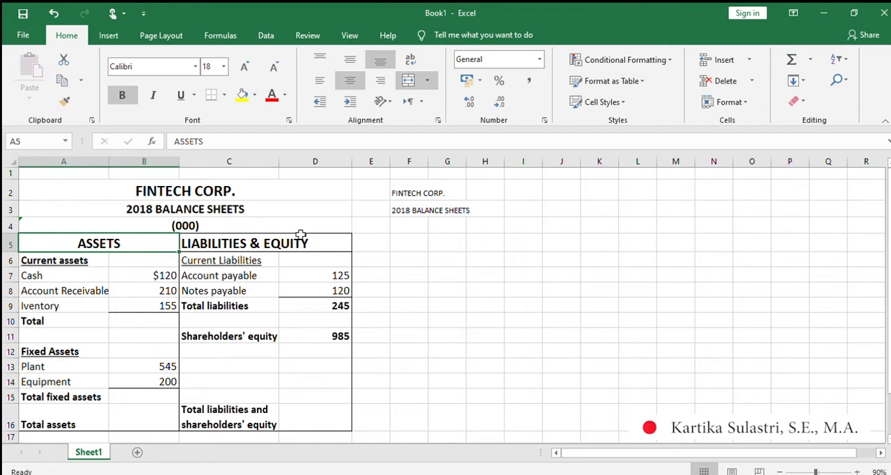
# Enter the unit label (000) as text in F4 with a leading apostrophe.
pyautogui.click(411, 223)
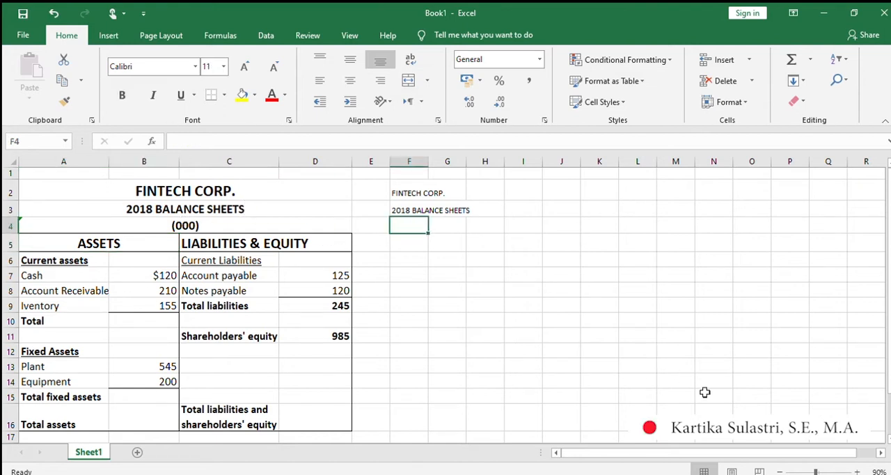
pyautogui.write("'")
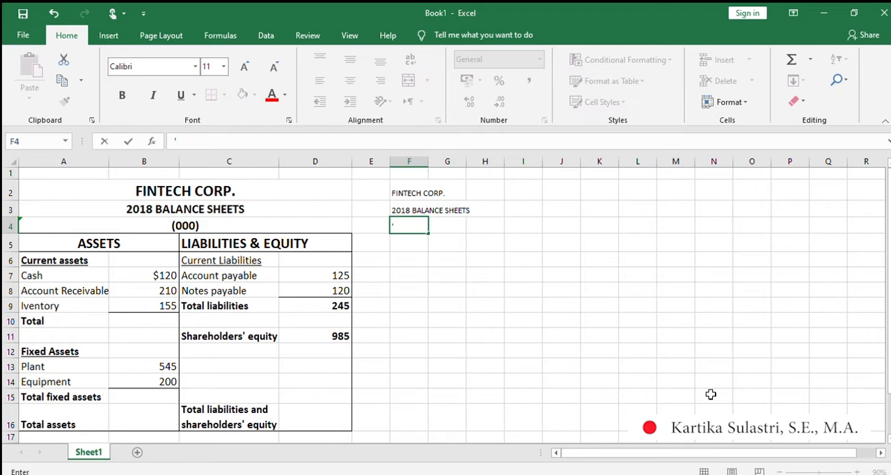
pyautogui.write('(000)')
pyautogui.press('Return')
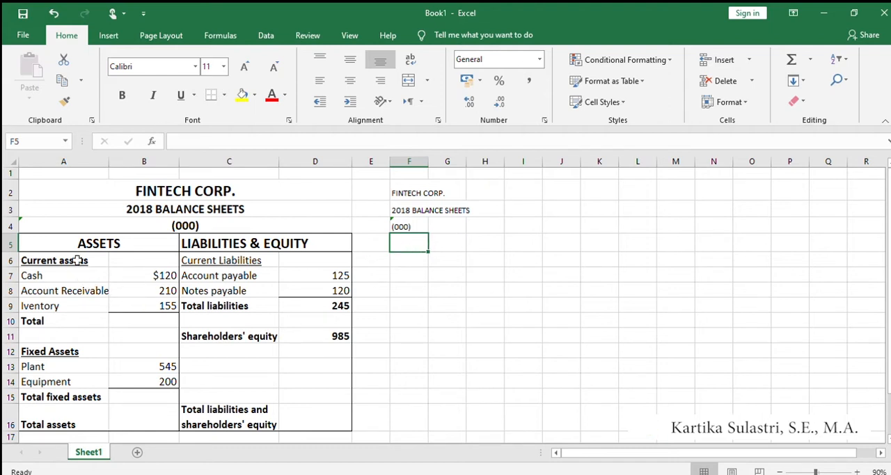
# Enter the heading "ASSETS" in F5 and the subheading "Current assets" in F6.
pyautogui.write('ASSETS')
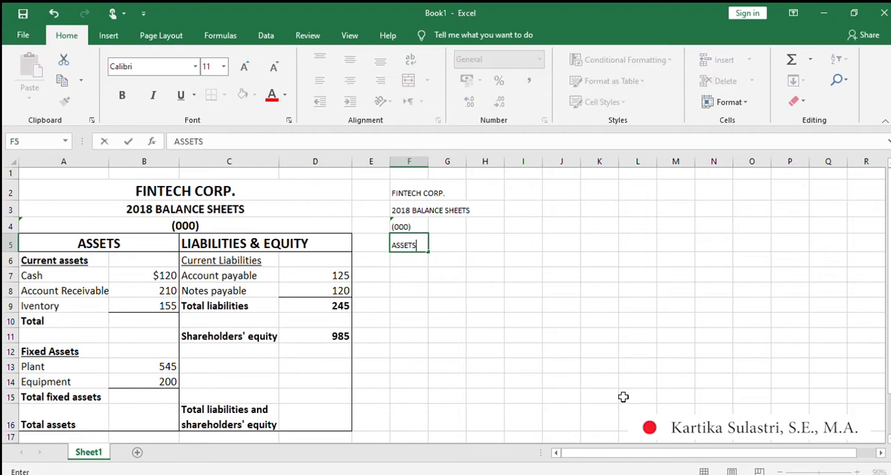
pyautogui.press('Return')
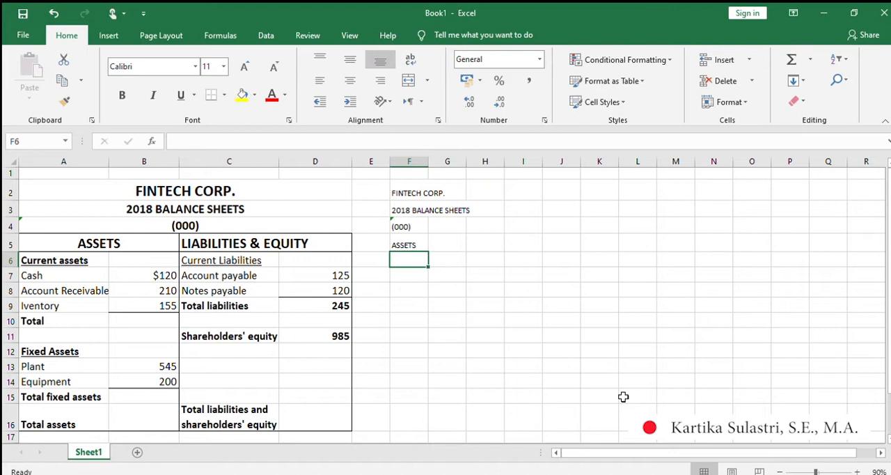
pyautogui.write('Current assets')
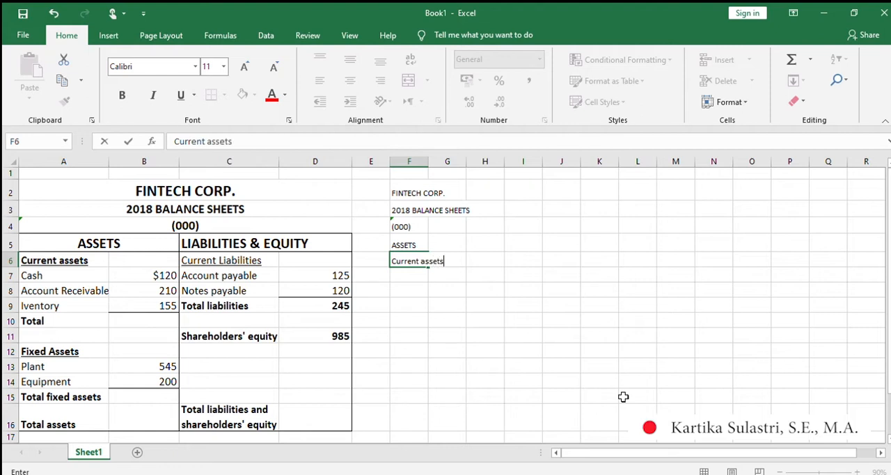
pyautogui.press('Return')
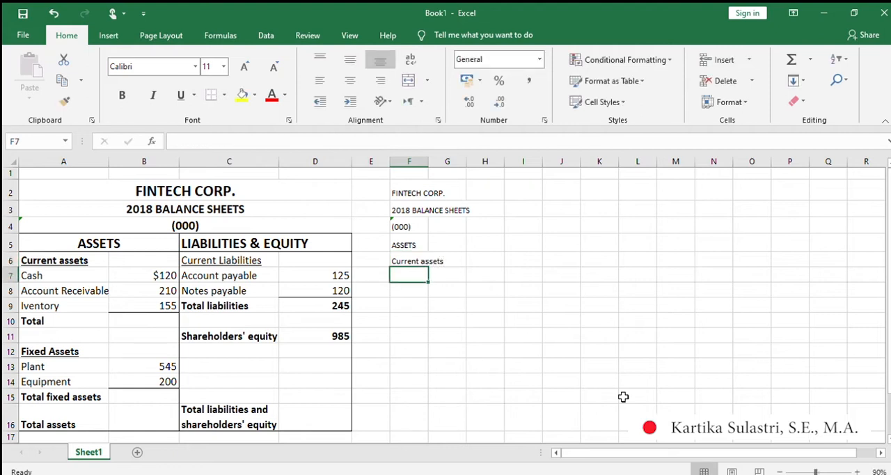
# Enter the current asset labels "Cash" in F7 and "Account Receivable" in F8.
pyautogui.write('Cash')
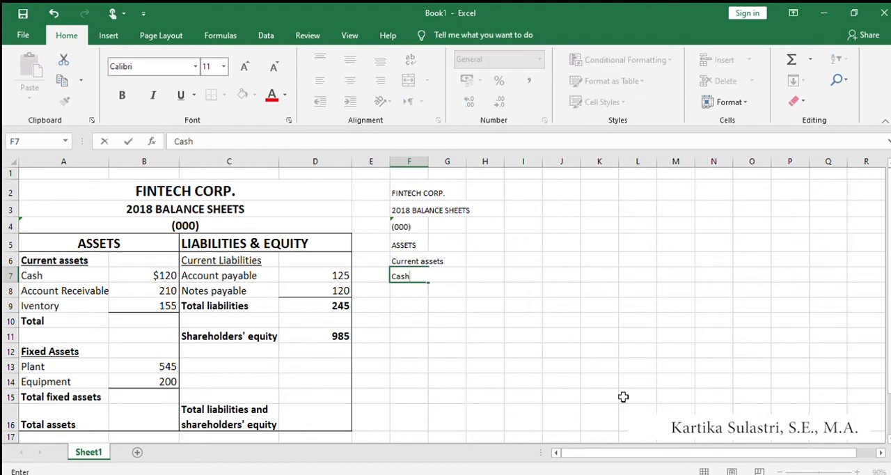
pyautogui.press('Return')
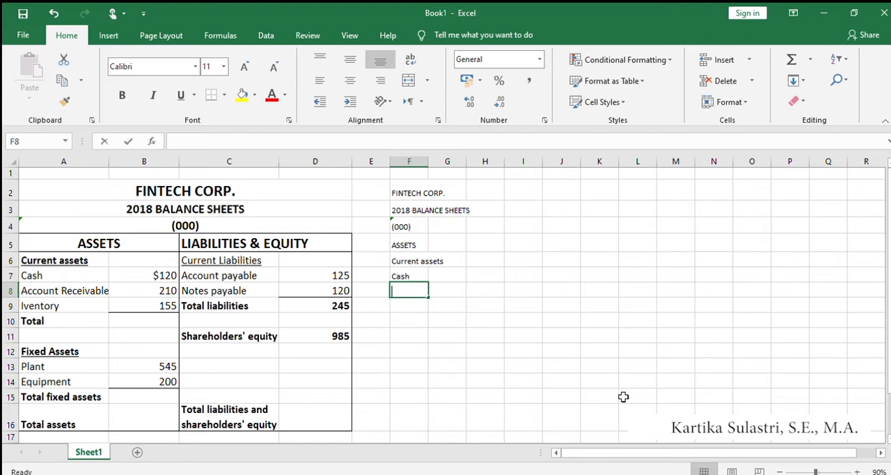
pyautogui.write('Account ')
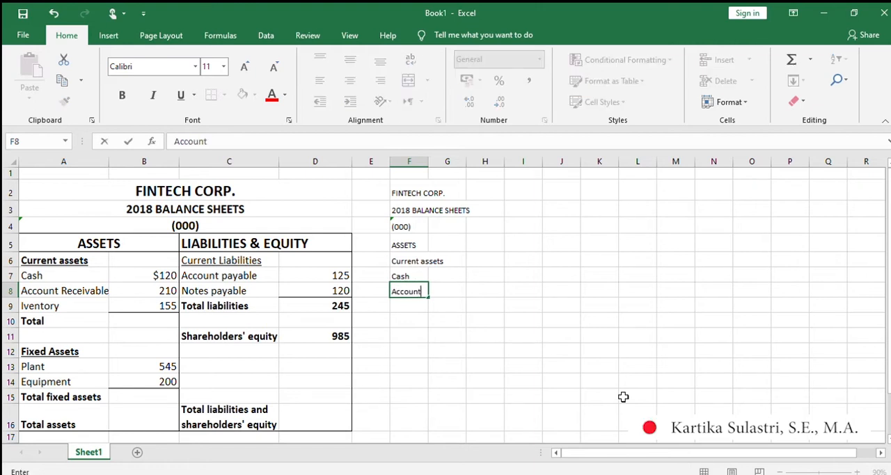
pyautogui.write('Receivable')
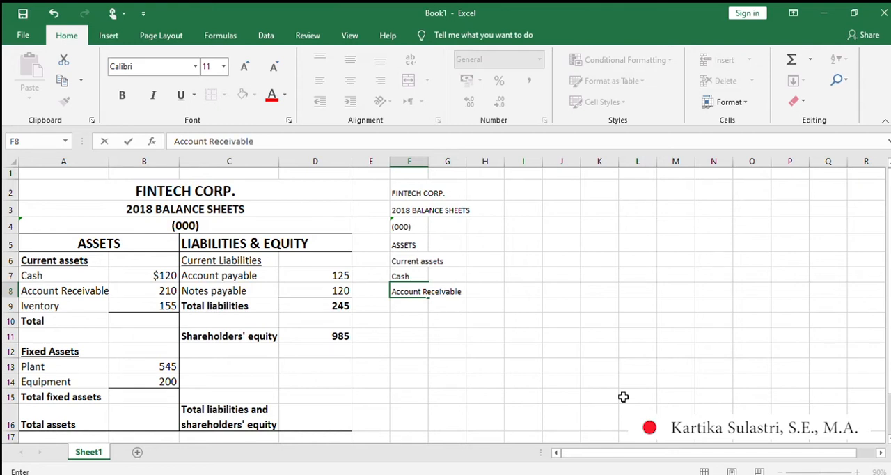
pyautogui.press('Return')
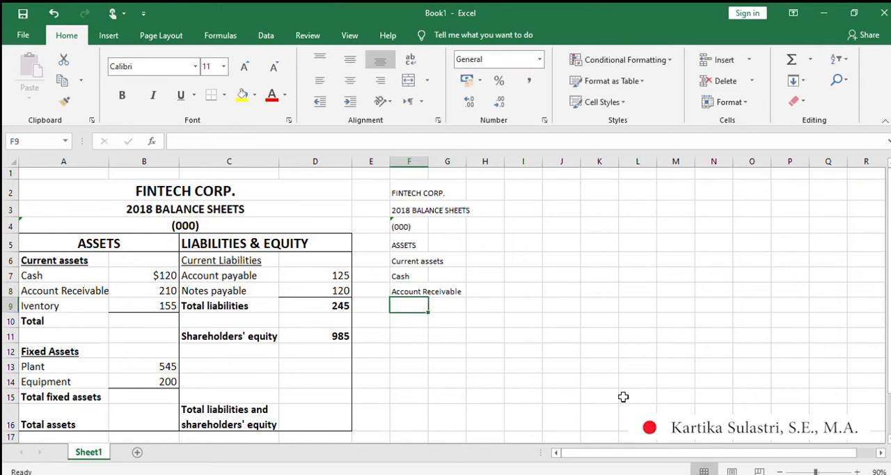
# Complete the current assets list with "Inventory" in F9 and "Total" in F10.
pyautogui.write('Inventory')
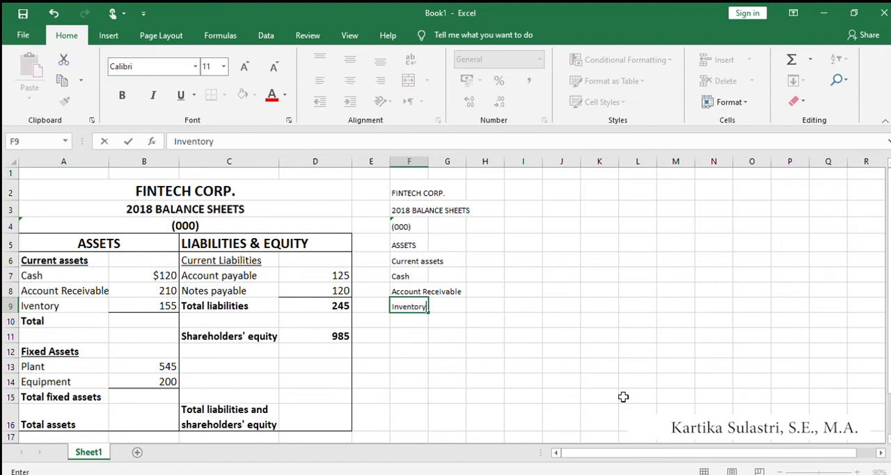
pyautogui.press('Return')
pyautogui.write('Total')
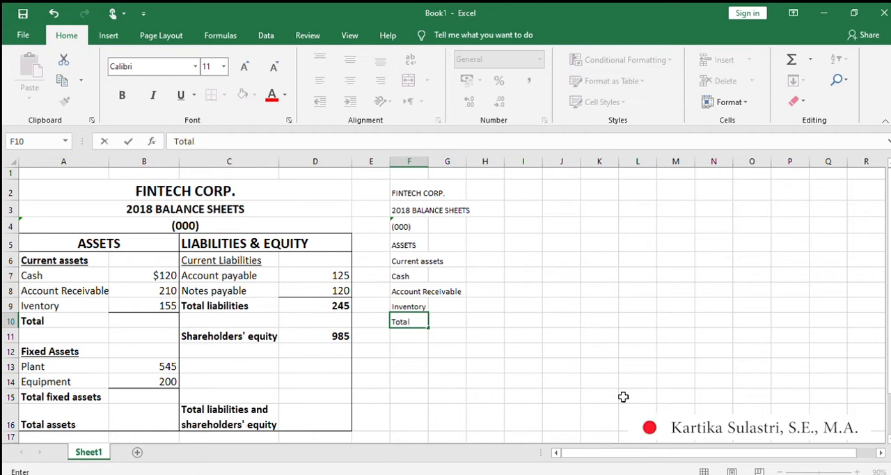
pyautogui.press('Return')
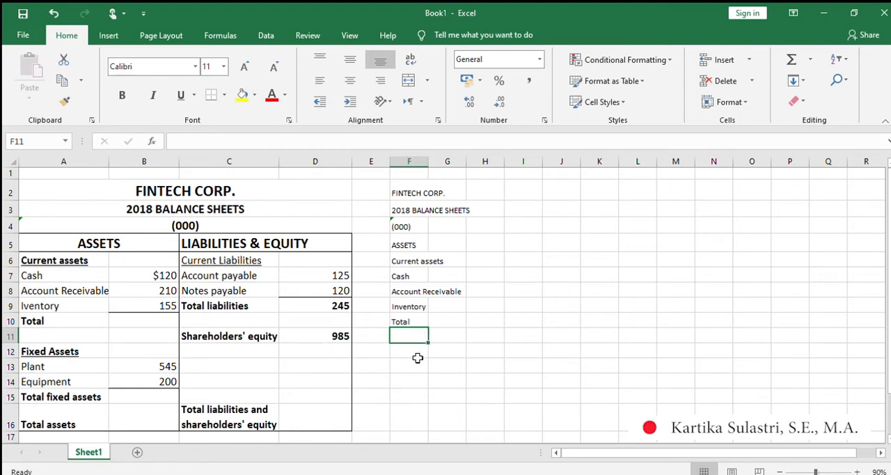
# Skip row 11 and enter "Fixed assets" in F12, "Plant" in F13 and "Equipment" in F14.
pyautogui.press('Down')
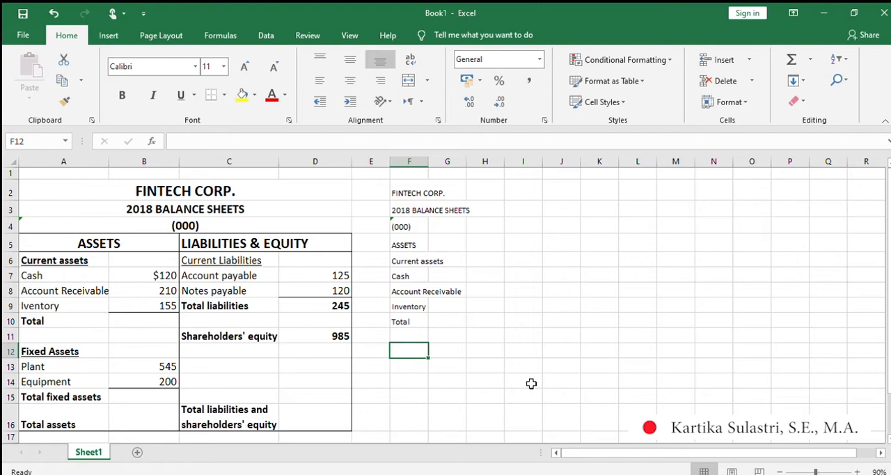
pyautogui.write('Fixed assets')
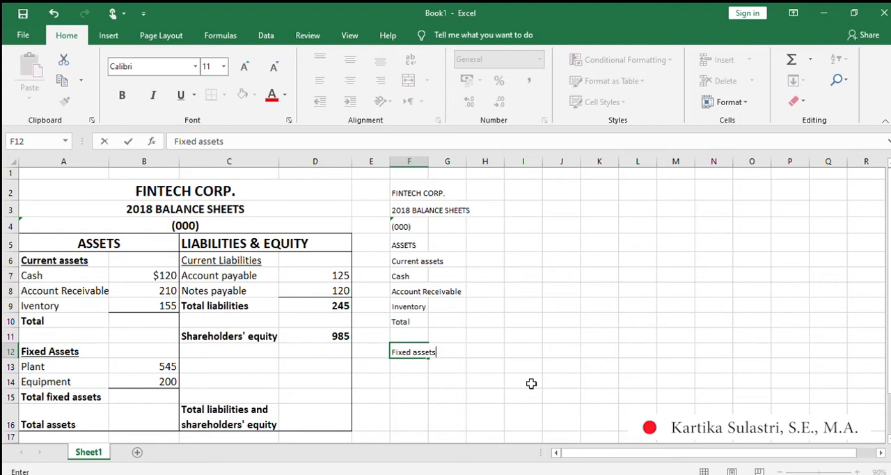
pyautogui.press('Return')
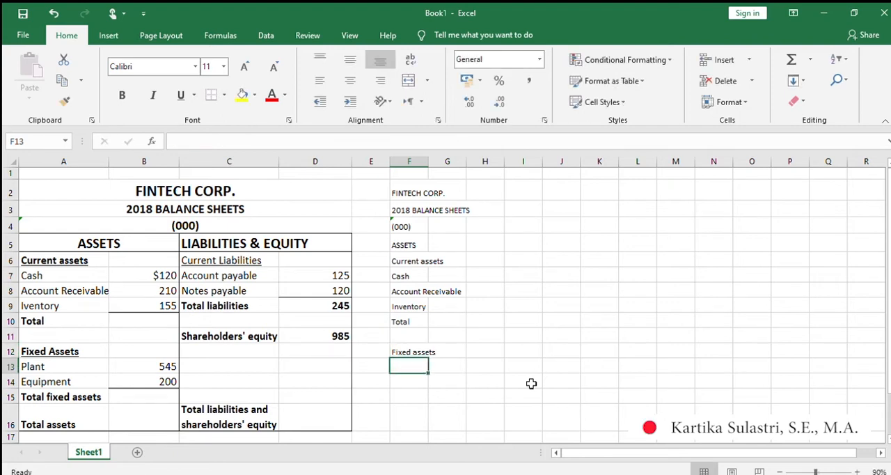
pyautogui.write('Plant')
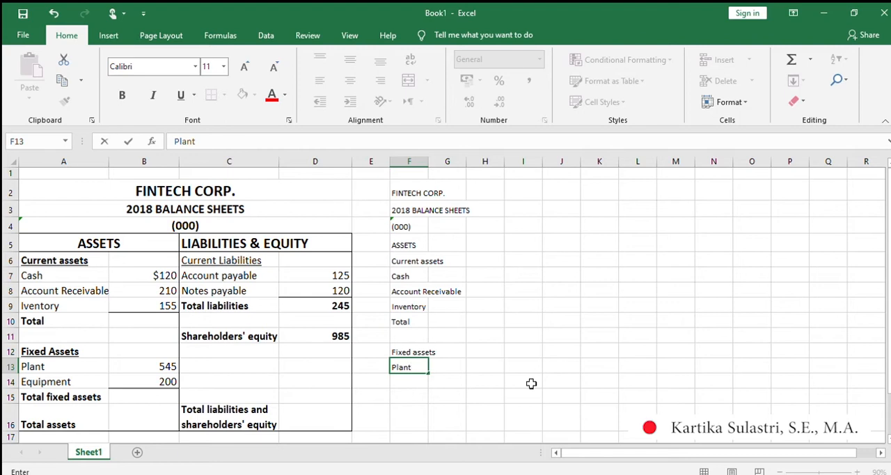
pyautogui.press('Return')
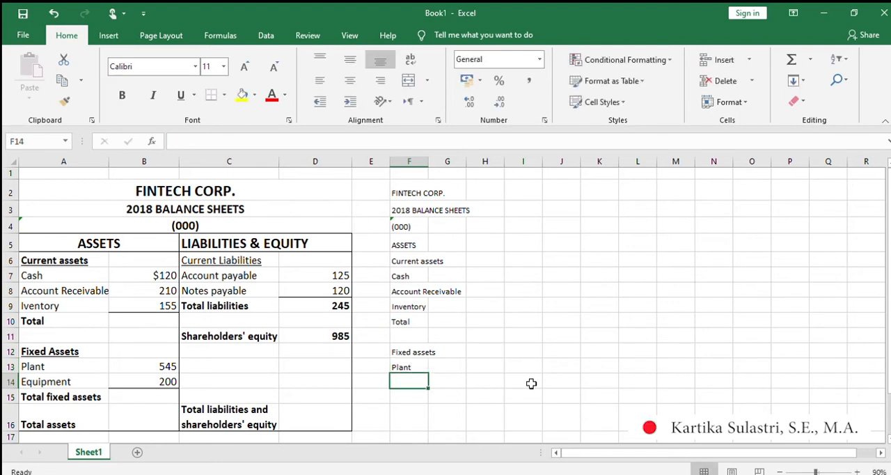
pyautogui.write('E')
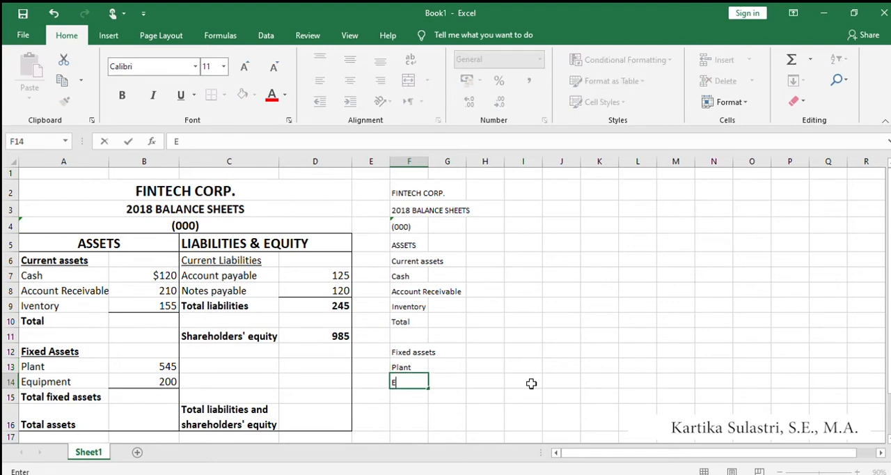
pyautogui.write('quipment')
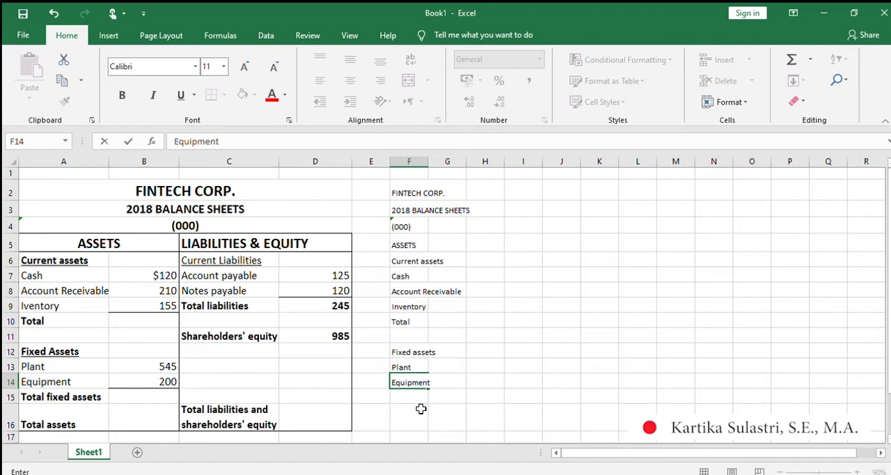
pyautogui.click(409, 365)
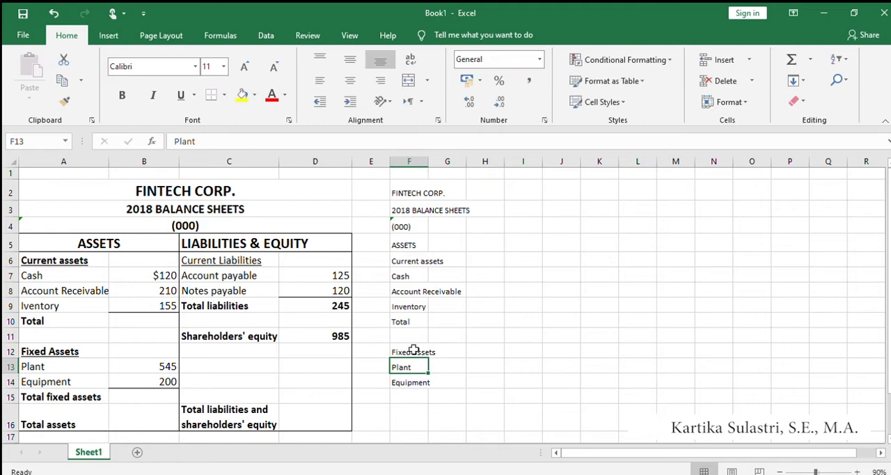
# Enter the label "Total fixed asset" in F15, directly below "Equipment".
pyautogui.click(413, 351)
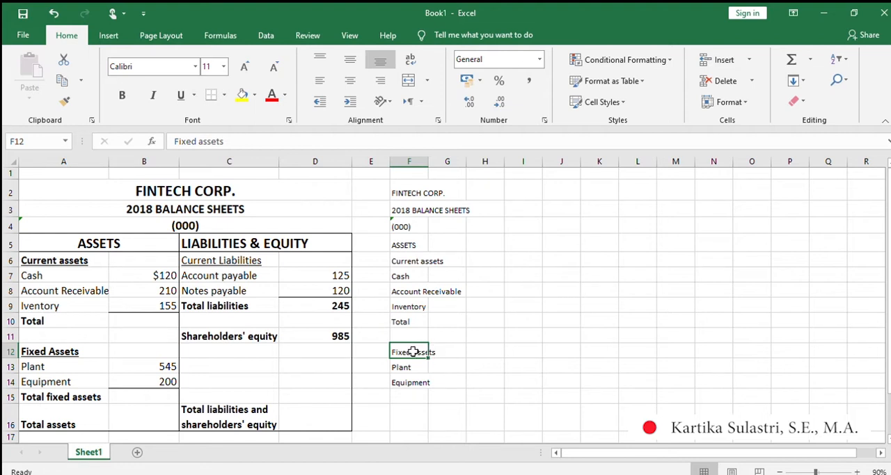
pyautogui.click(412, 395)
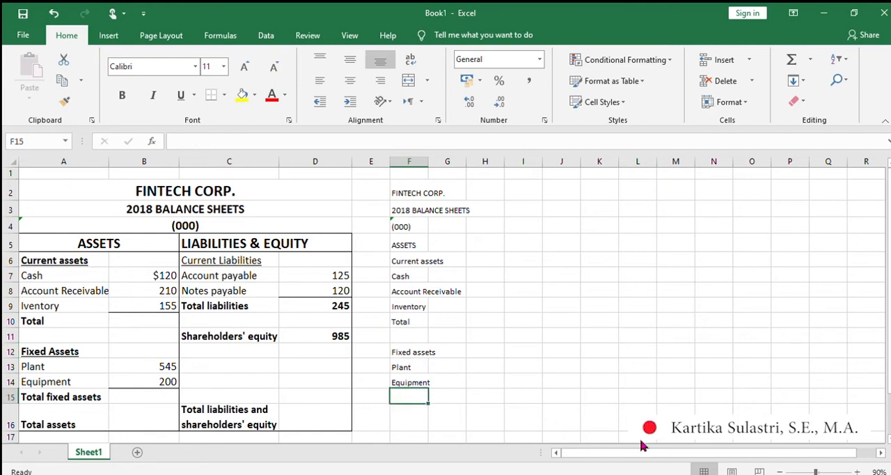
pyautogui.write('Total')
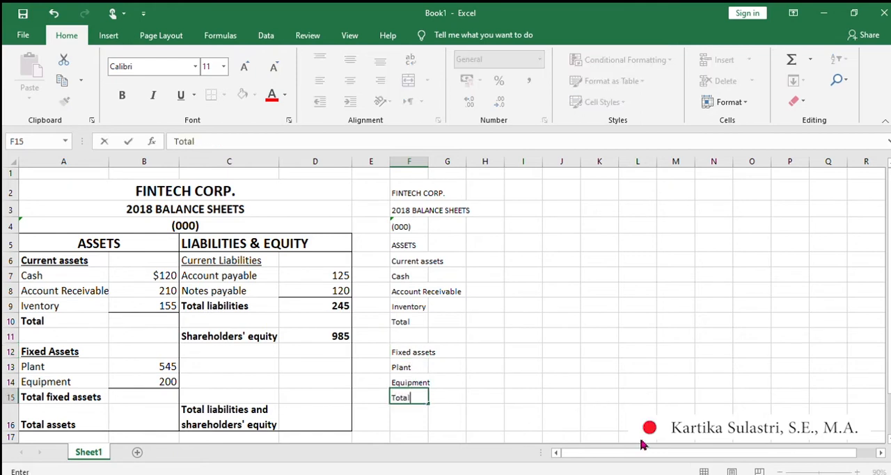
pyautogui.write(' fixed asse')
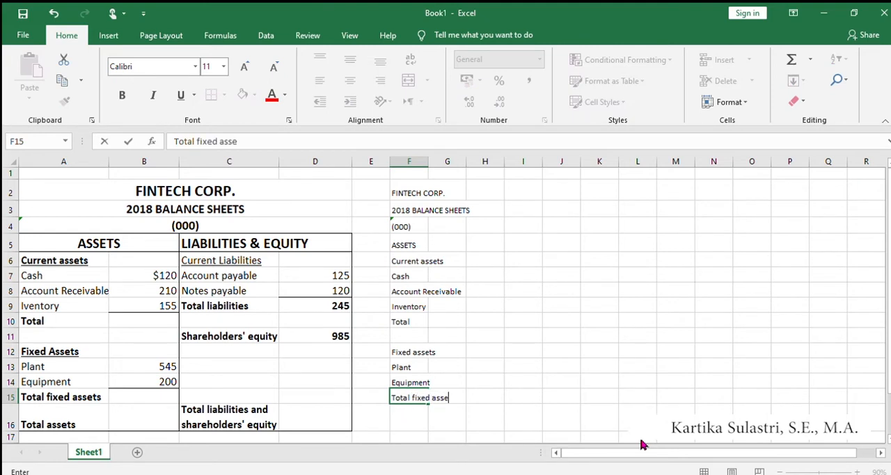
pyautogui.write('t')
pyautogui.click(432, 352)
# Extend the label in F10 to read "Total current assets".
pyautogui.click(404, 326)
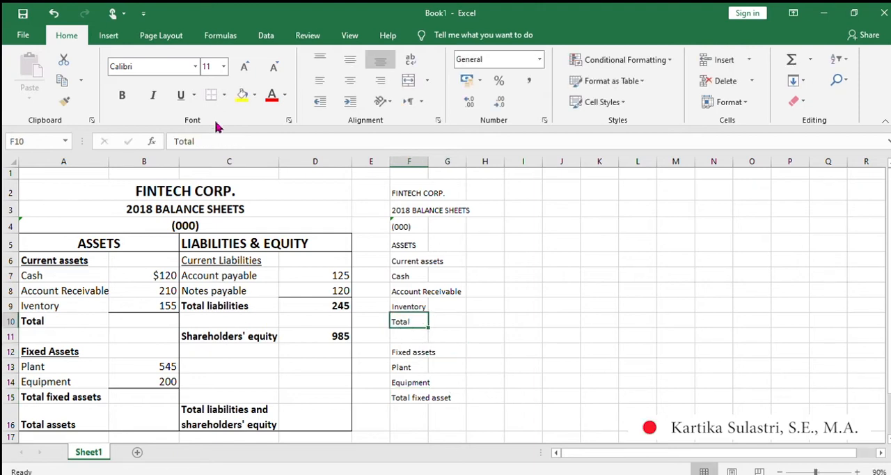
pyautogui.click(209, 142)
pyautogui.write('current ')
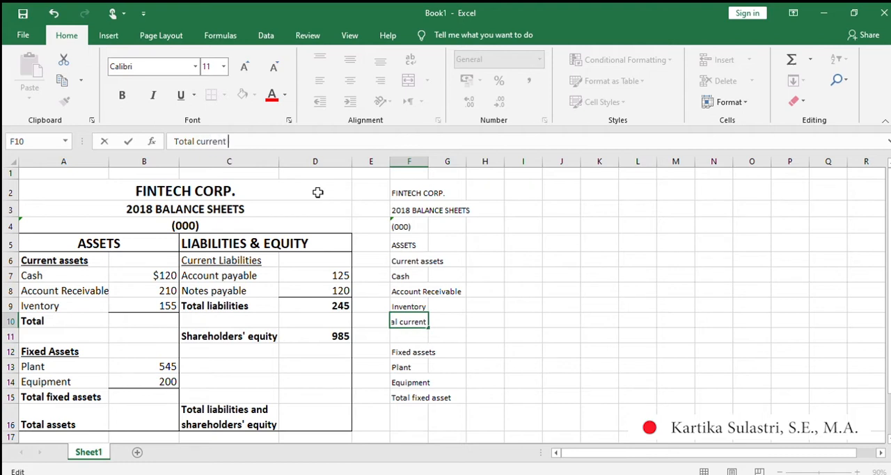
pyautogui.write('assets')
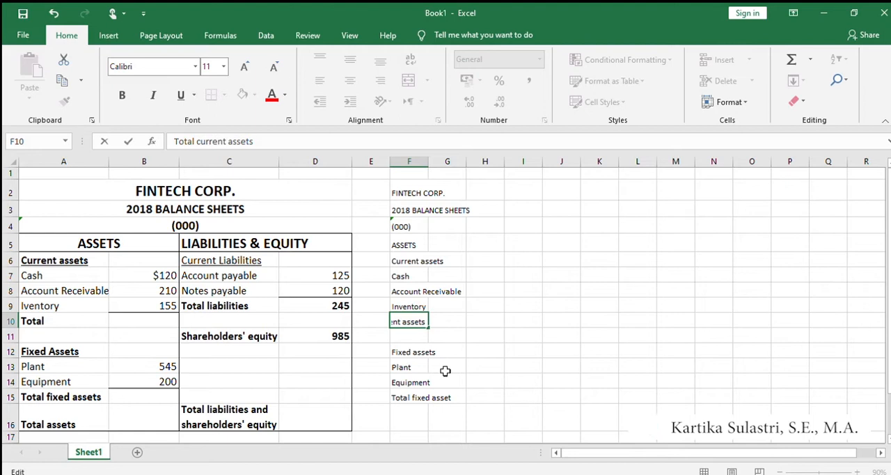
pyautogui.click(411, 398)
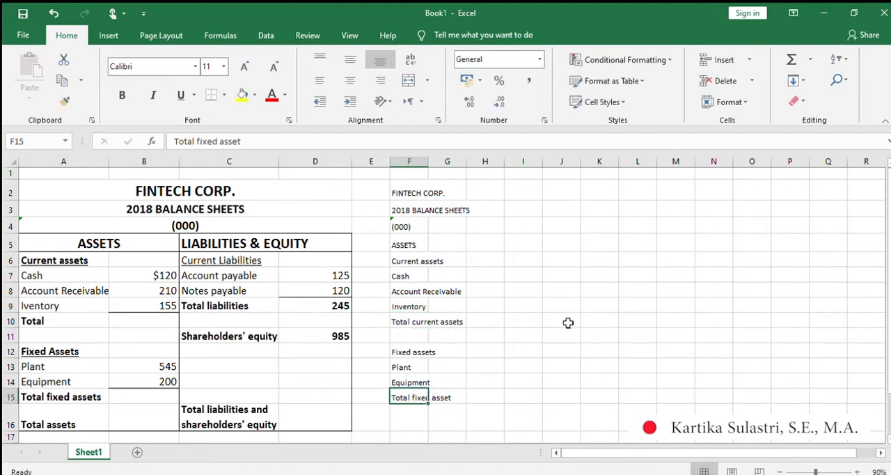
# Enter the label "Total assets" in F16 to complete the assets list.
pyautogui.scroll(-1, 491, 380)
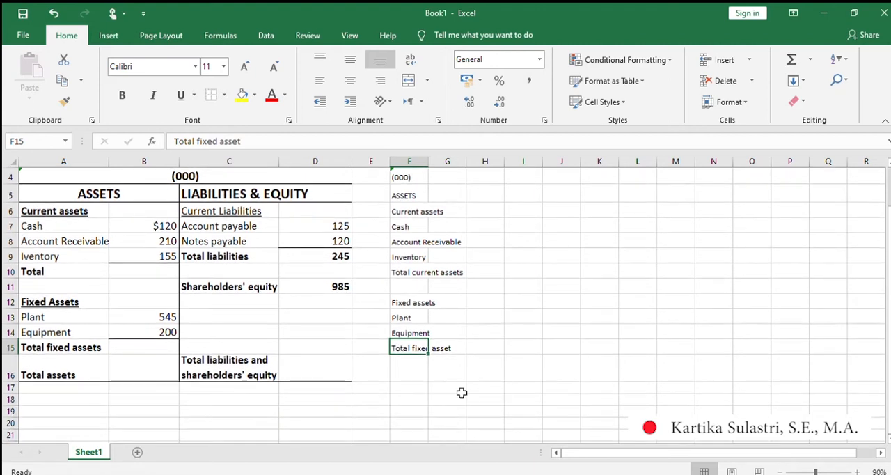
pyautogui.click(416, 376)
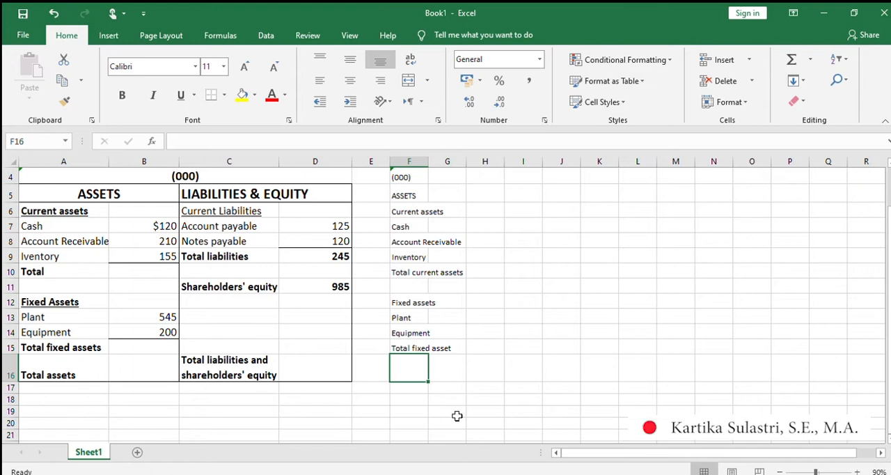
pyautogui.write('Tta')
pyautogui.press('BackSpace')
pyautogui.write('o')
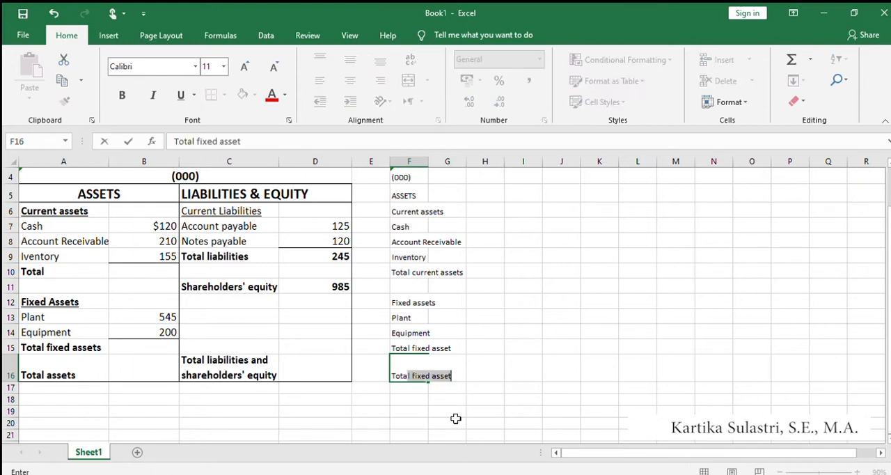
pyautogui.write('tal as')
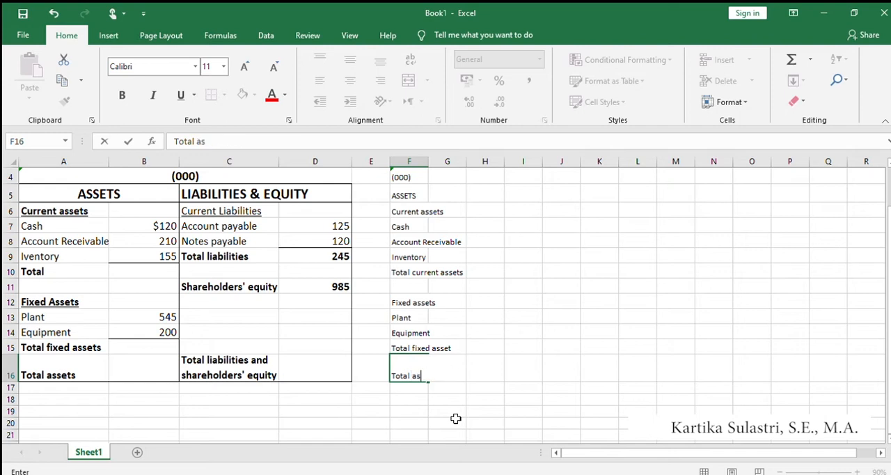
pyautogui.write('sets')
pyautogui.click(480, 387)
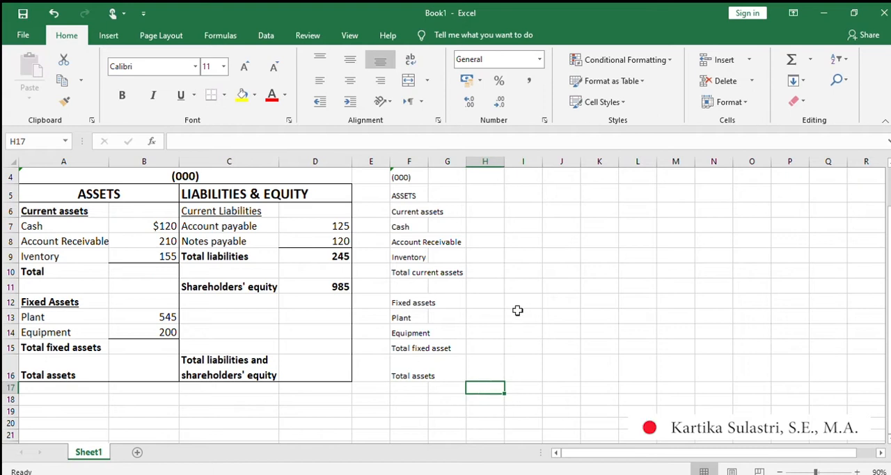
# Widen column F until all the balance sheet labels fit inside it.
pyautogui.scroll(1, 467, 366)
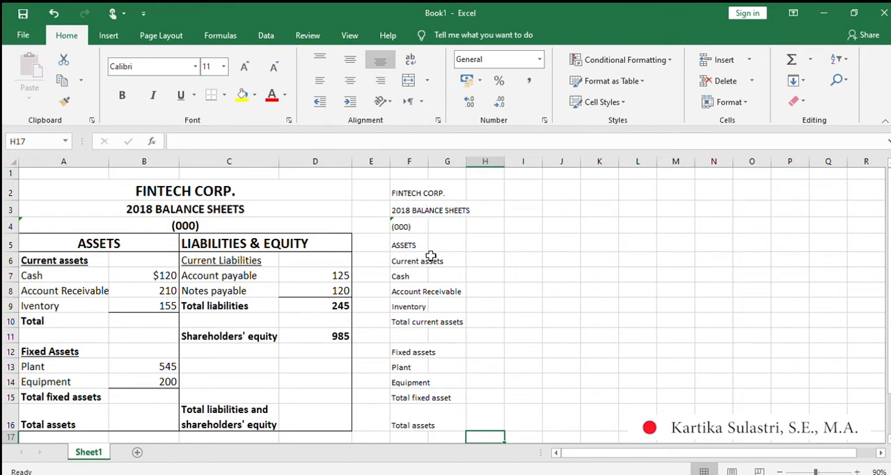
pyautogui.click(413, 164)
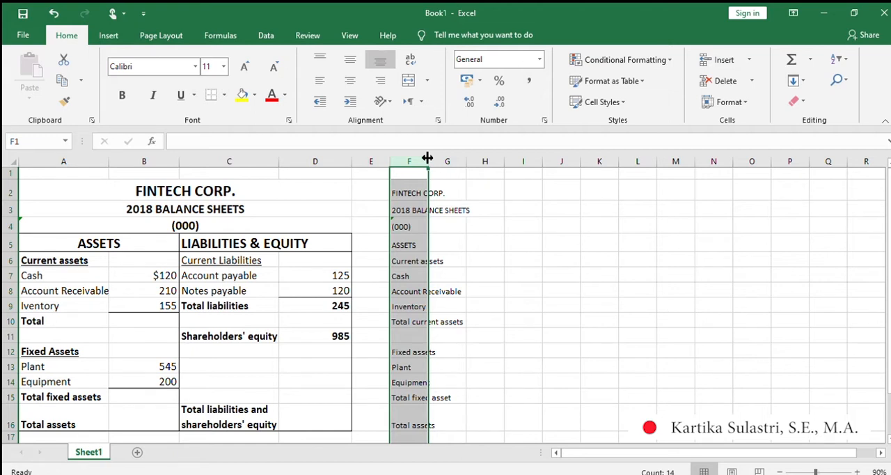
pyautogui.moveTo(428, 158); pyautogui.dragTo(476, 160)
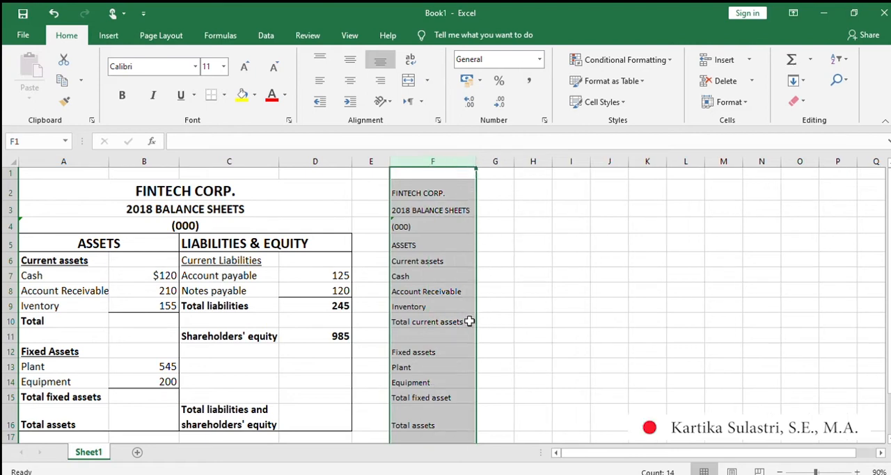
pyautogui.scroll(-2, 427, 313)
pyautogui.scroll(-2, 427, 316)
pyautogui.scroll(2, 439, 326)
pyautogui.click(452, 334)
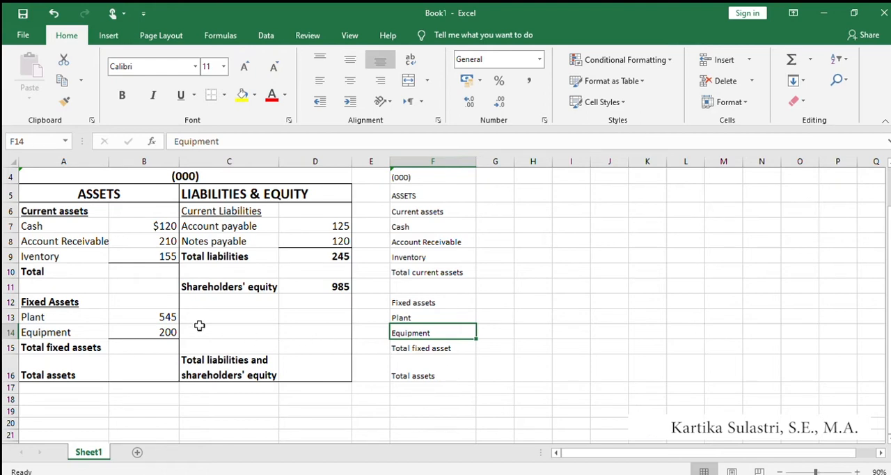
# Make the labels "ASSETS" in F5, "Current assets" in F6 and "Total current assets" in F10 bold.
pyautogui.scroll(1, 70, 237)
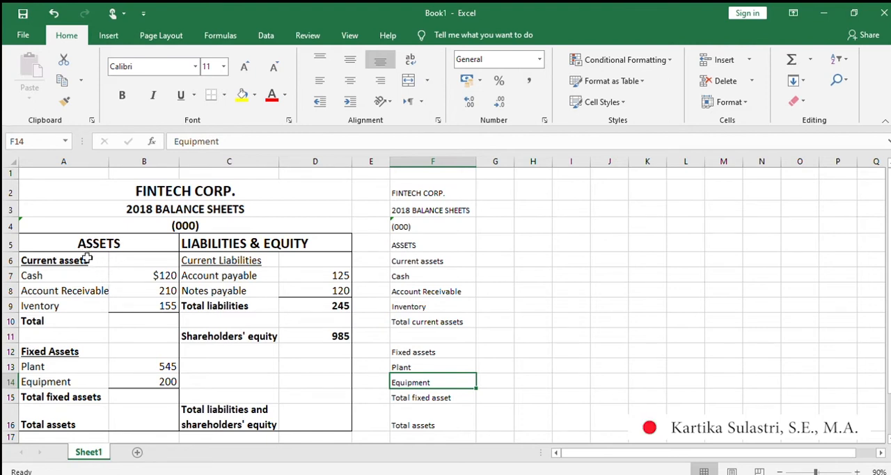
pyautogui.click(402, 245)
pyautogui.click(117, 95)
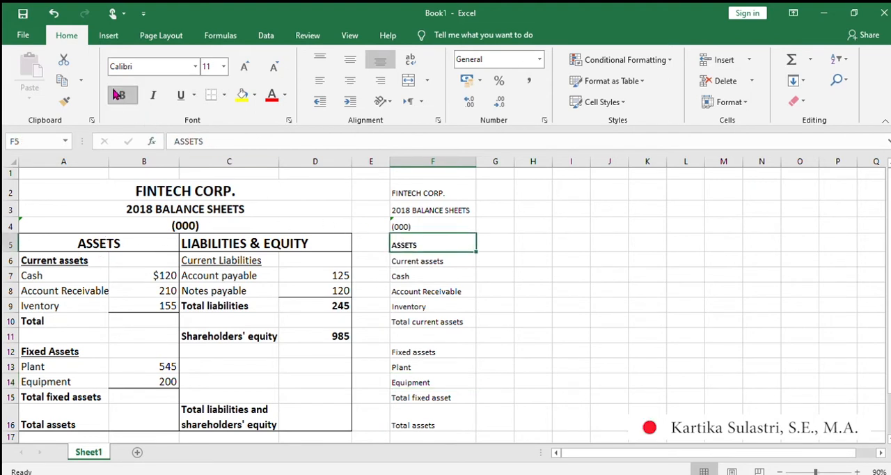
pyautogui.click(409, 264)
pyautogui.click(119, 97)
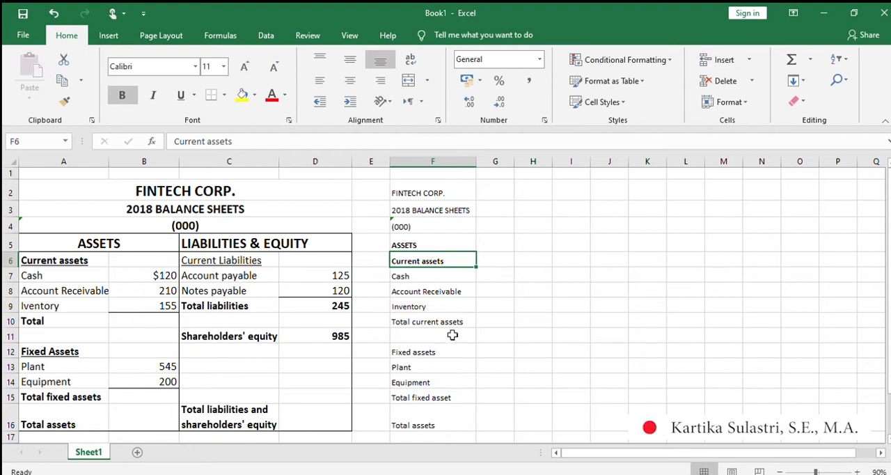
pyautogui.click(411, 322)
pyautogui.click(121, 98)
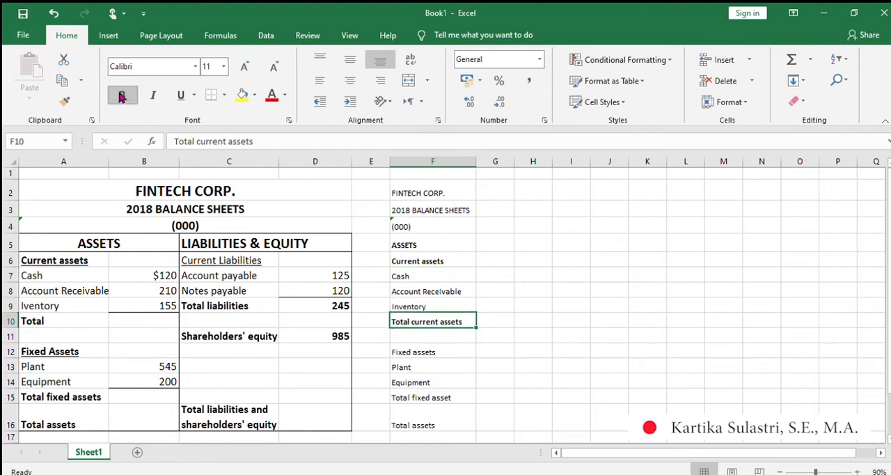
# Make the labels "Fixed assets" in F12, "Total fixed asset" in F15 and "Total assets" in F16 bold.
pyautogui.scroll(-3, 471, 283)
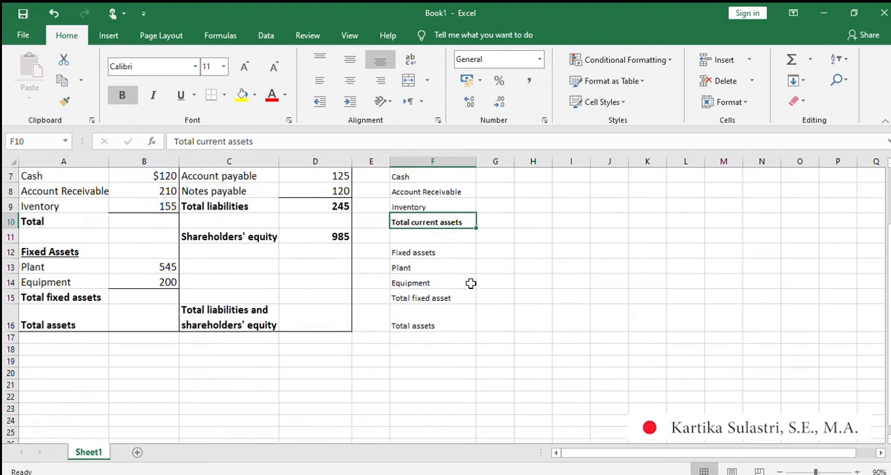
pyautogui.click(411, 207)
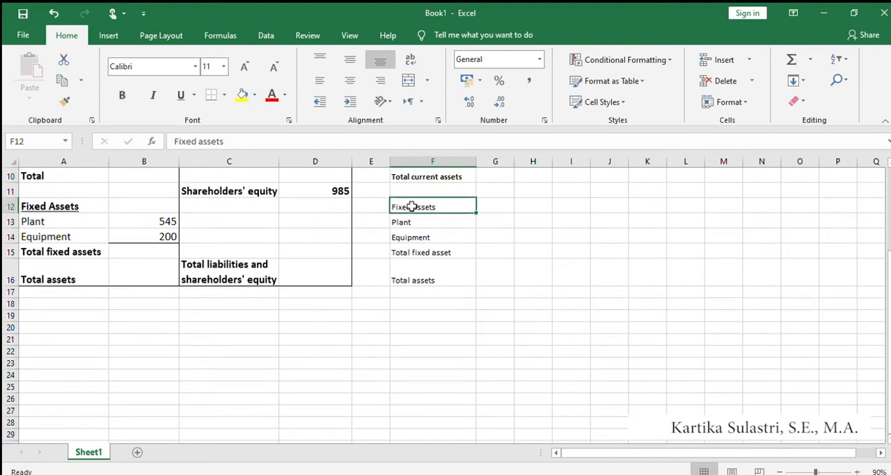
pyautogui.click(121, 95)
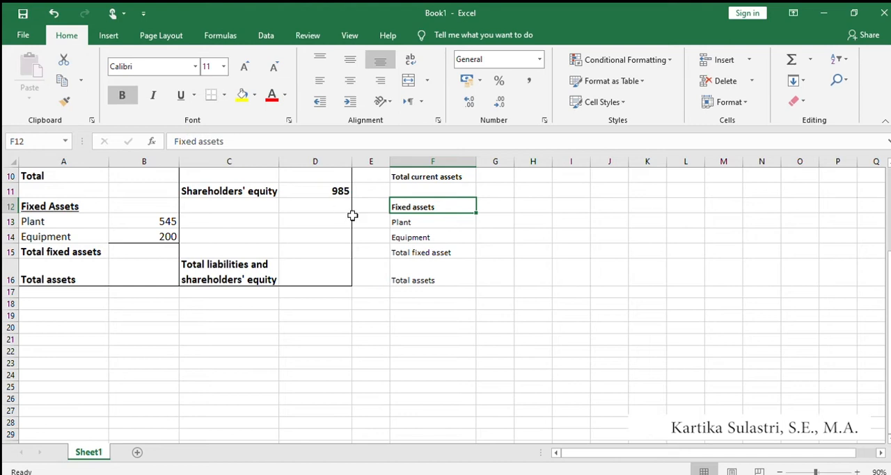
pyautogui.click(403, 252)
pyautogui.click(120, 95)
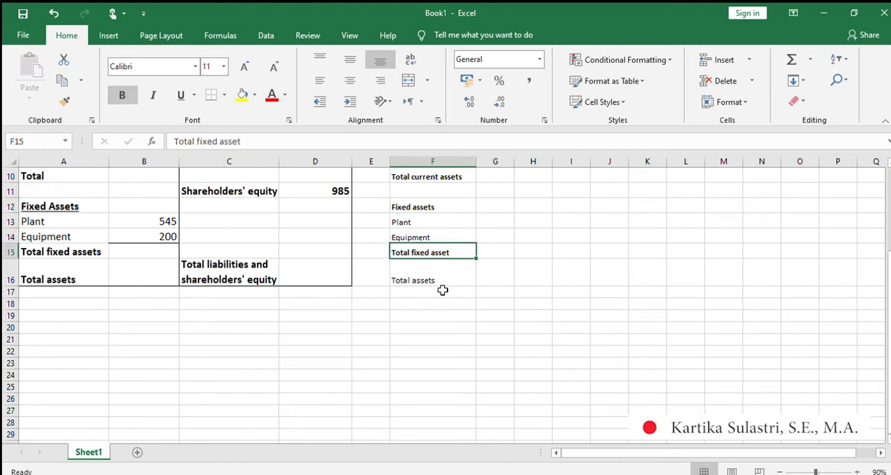
pyautogui.click(422, 280)
pyautogui.click(123, 95)
# Underline the subheadings "Current assets" in F6 and "Fixed assets" in F12.
pyautogui.scroll(1, 461, 327)
pyautogui.scroll(1, 461, 328)
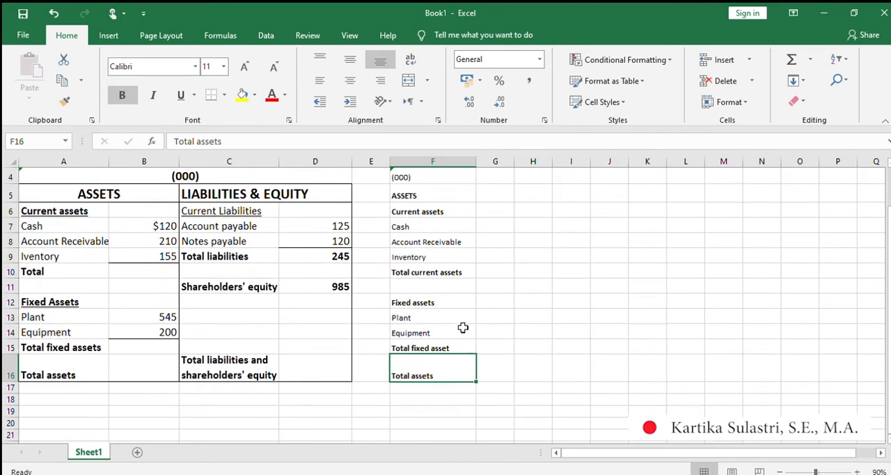
pyautogui.scroll(1, 473, 330)
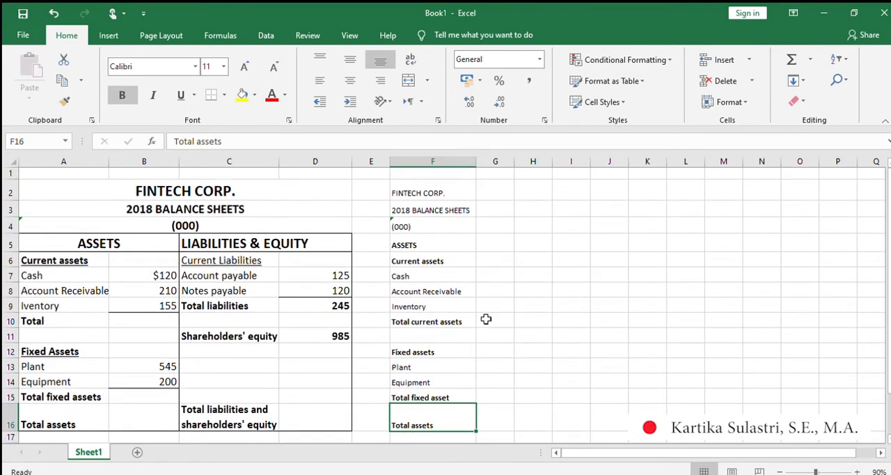
pyautogui.click(418, 263)
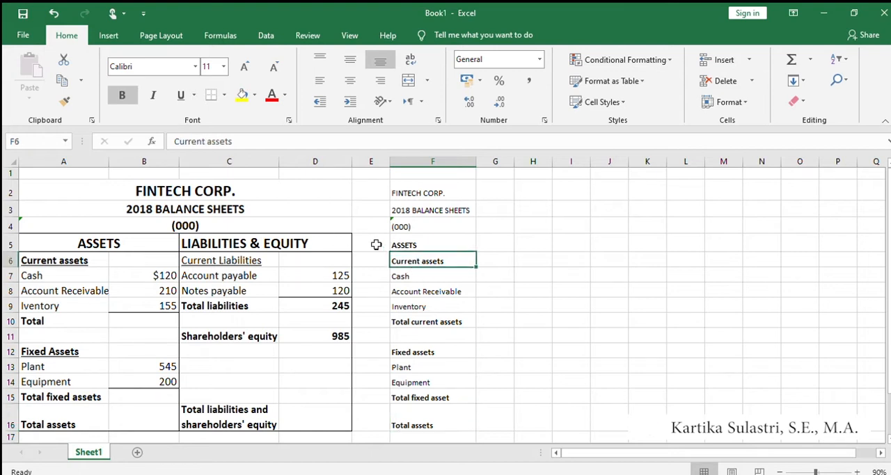
pyautogui.click(178, 96)
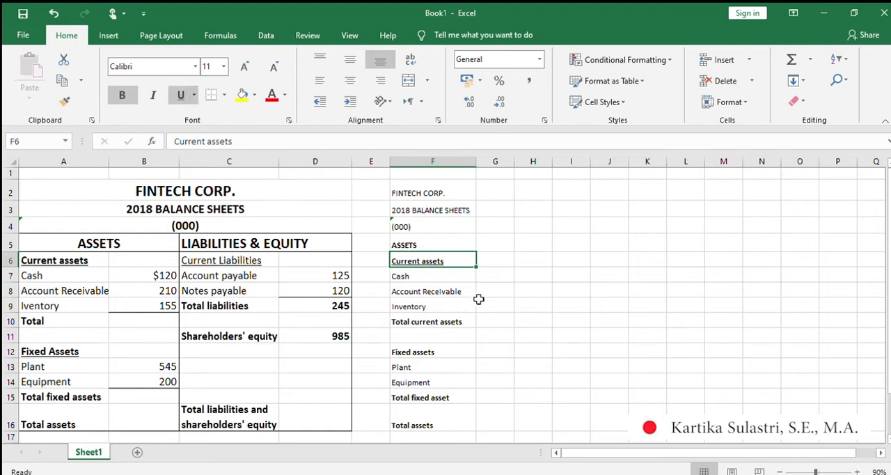
pyautogui.click(435, 353)
pyautogui.click(179, 95)
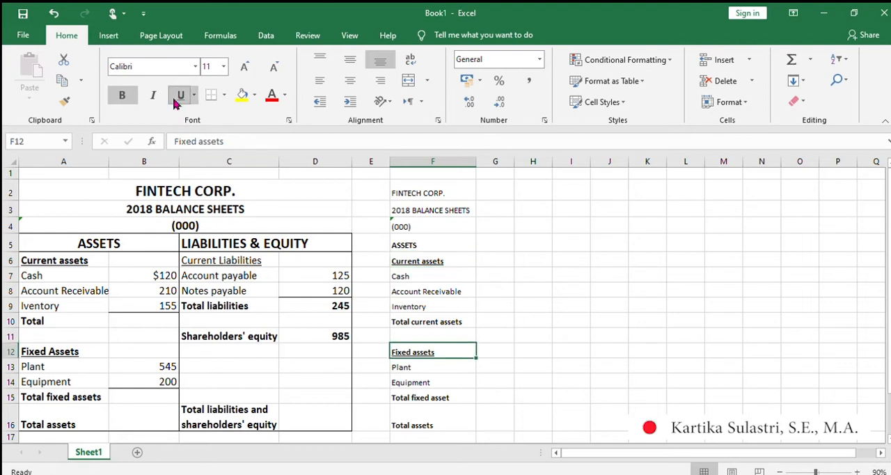
pyautogui.click(564, 382)
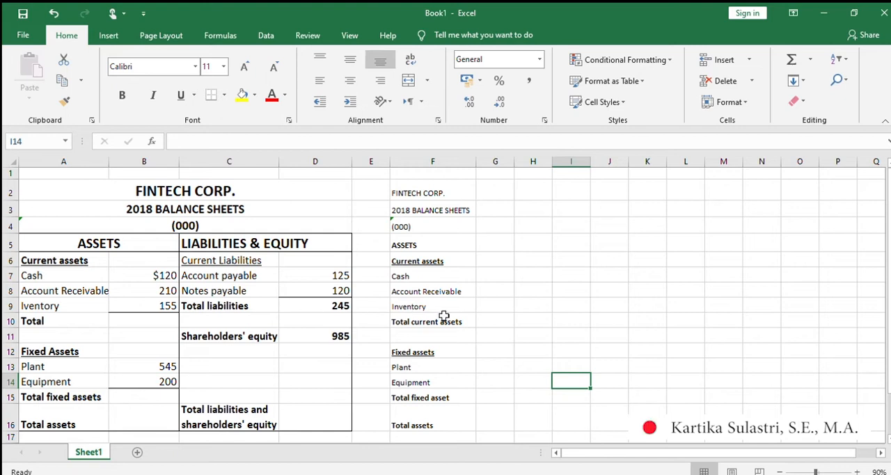
# Enter the current asset amounts 120 for Cash, 210 for Account Receivable and 155 for Inventory in G7 to G9.
pyautogui.click(491, 276)
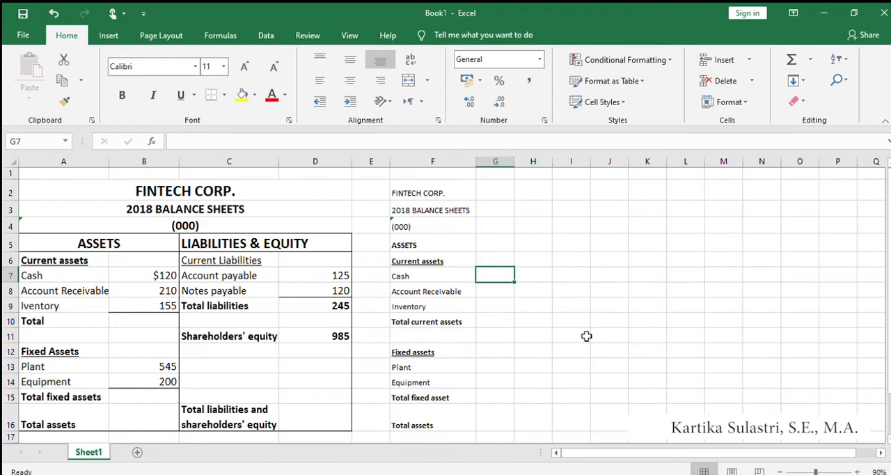
pyautogui.write('120')
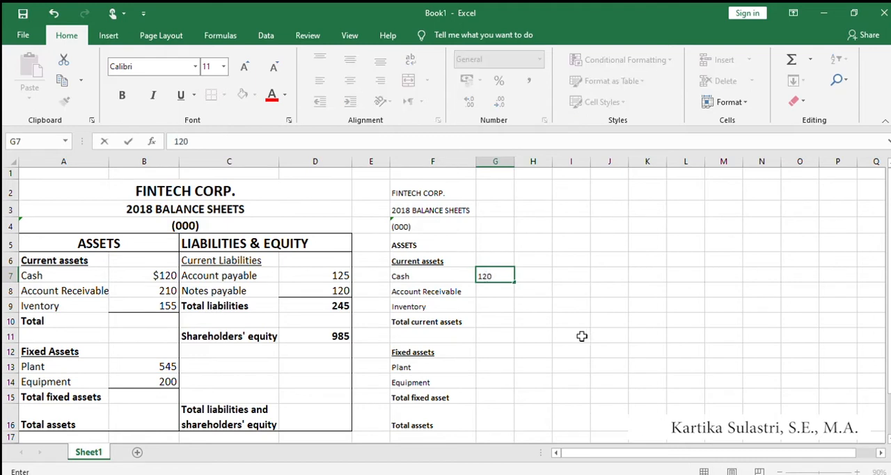
pyautogui.press('Return')
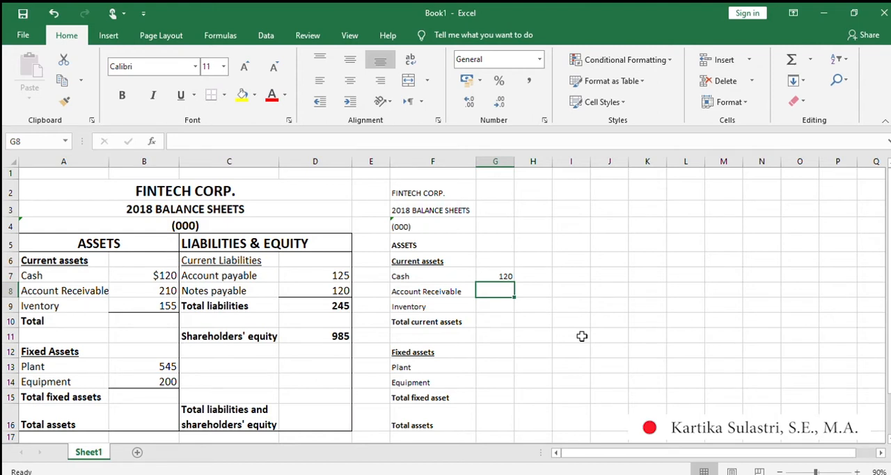
pyautogui.write('210')
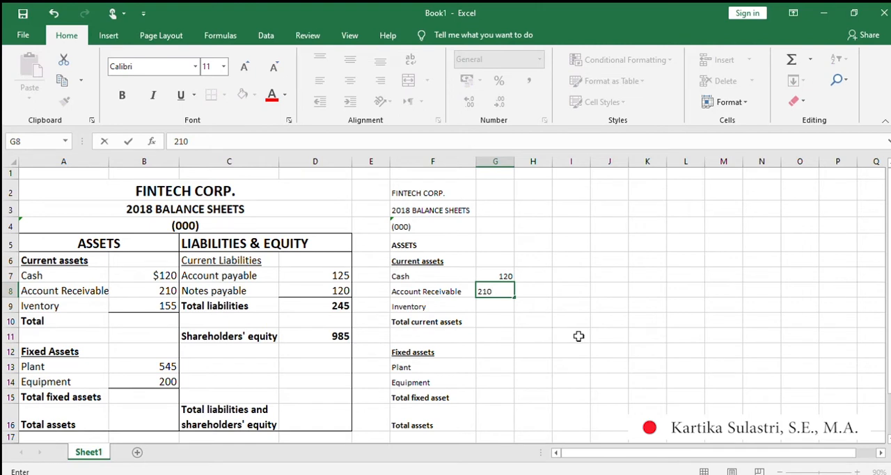
pyautogui.press('Return')
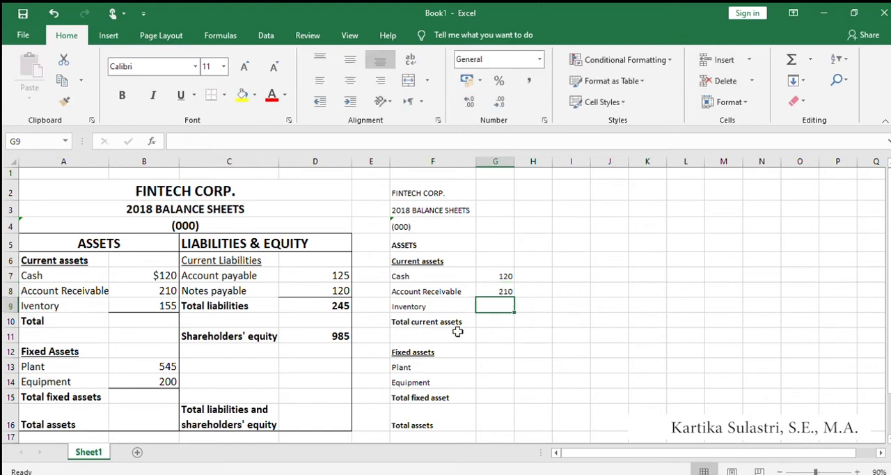
pyautogui.write('155')
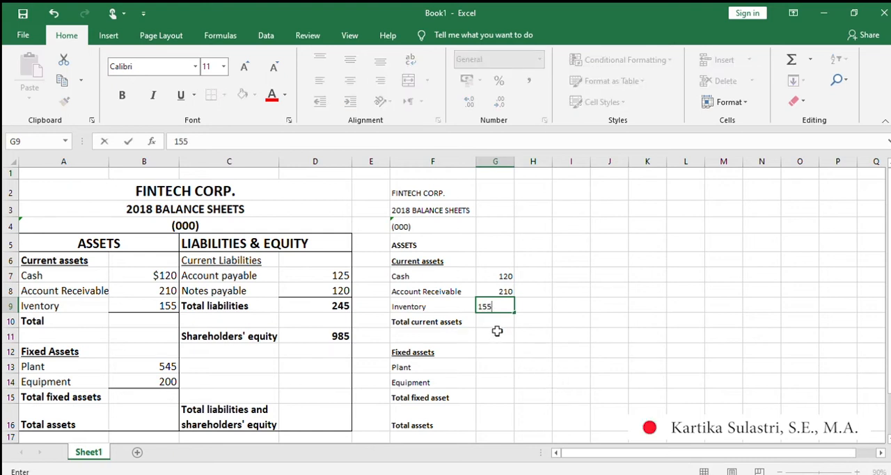
pyautogui.click(499, 321)
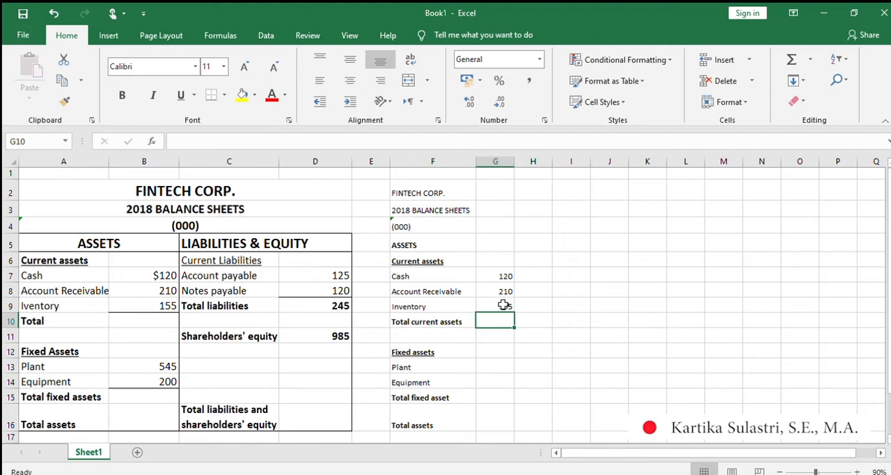
# Add a bottom border to the Inventory amount in G9, leaving its text without an underline.
pyautogui.click(503, 305)
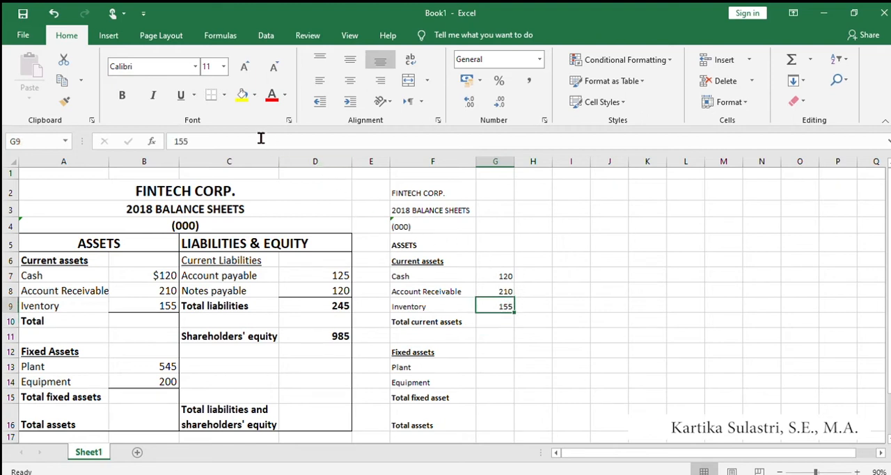
pyautogui.click(177, 96)
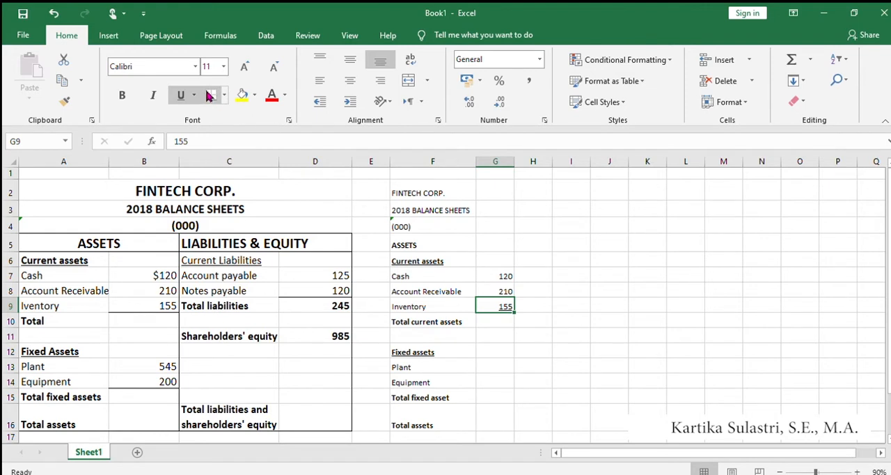
pyautogui.click(507, 384)
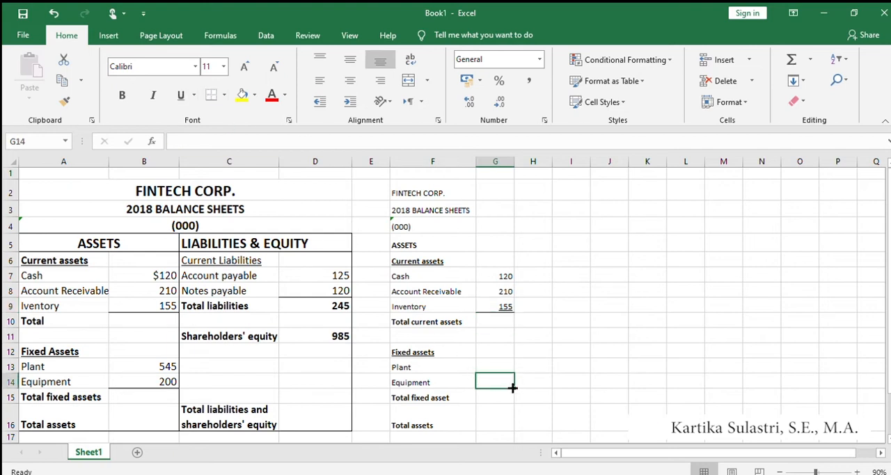
pyautogui.click(498, 307)
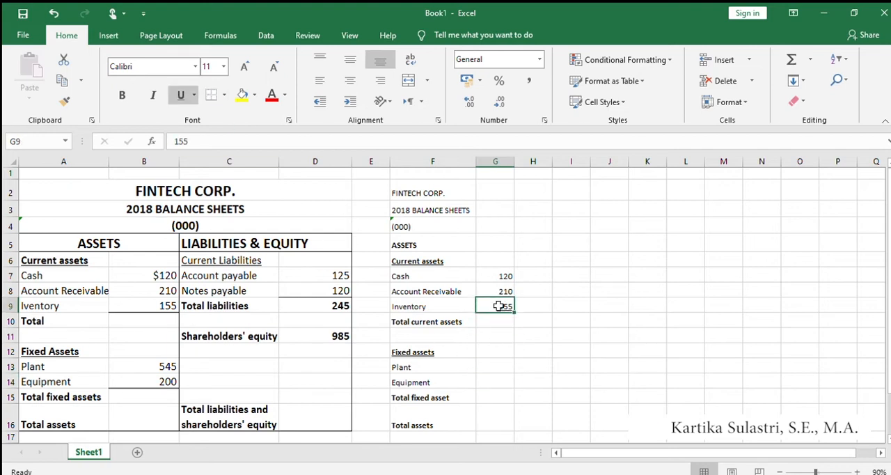
pyautogui.click(504, 350)
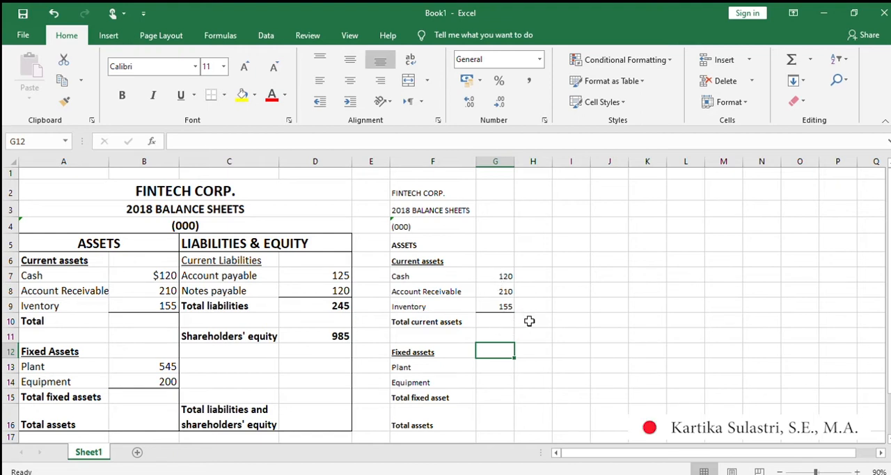
# Enter the fixed asset amounts 545 for Plant in G13 and 200 for Equipment in G14.
pyautogui.scroll(-1, 529, 321)
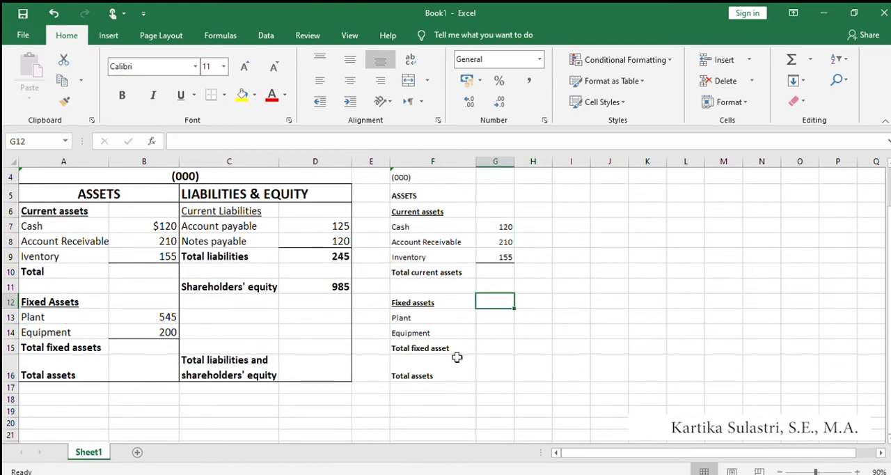
pyautogui.click(497, 316)
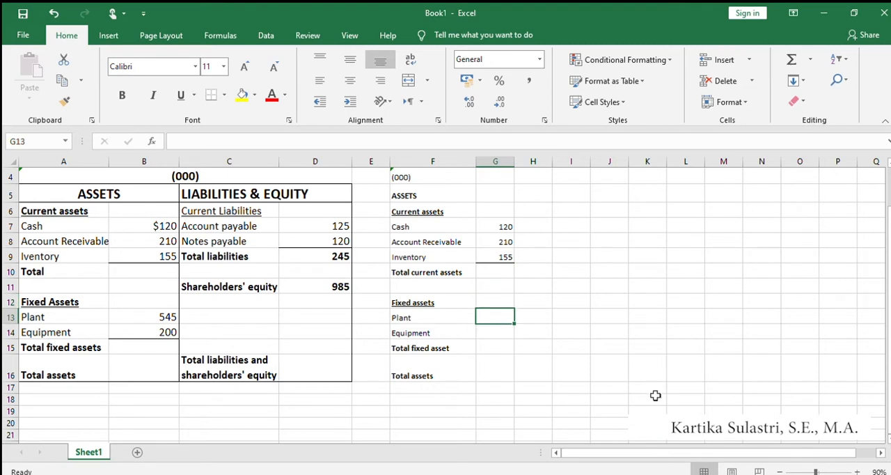
pyautogui.write('545')
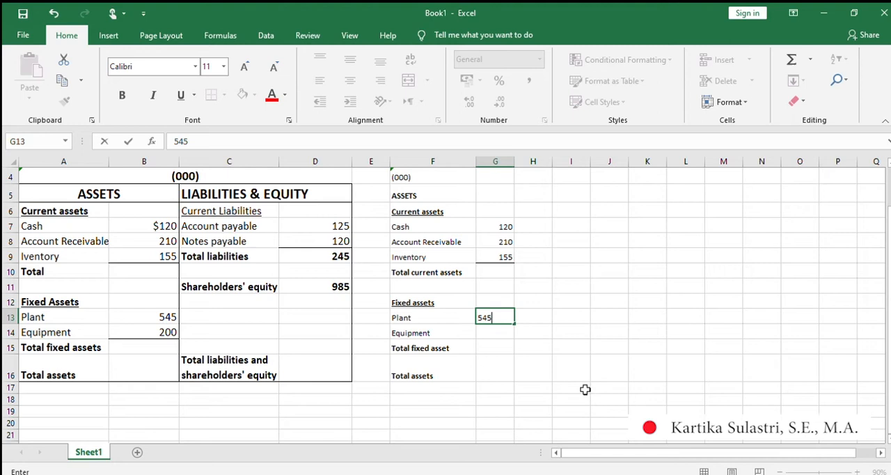
pyautogui.press('Return')
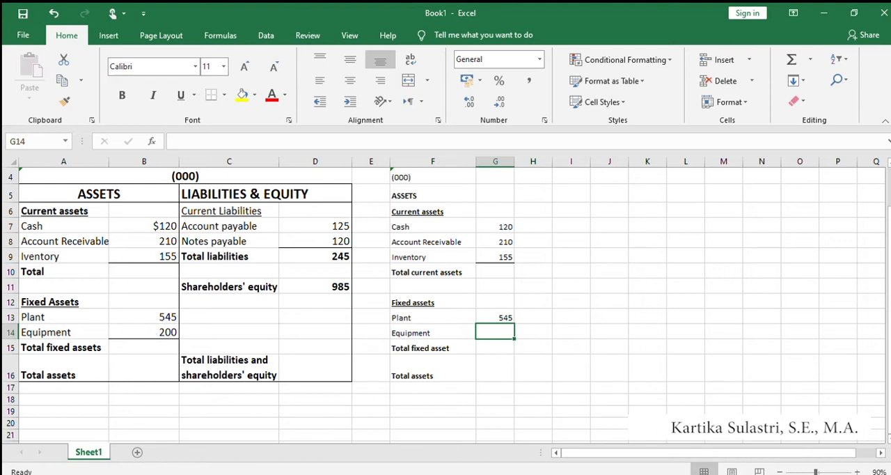
pyautogui.write('200')
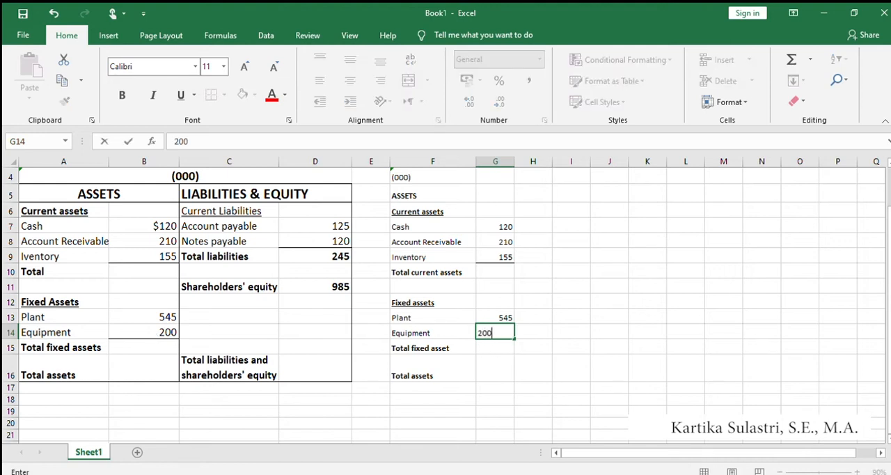
pyautogui.press('Return')
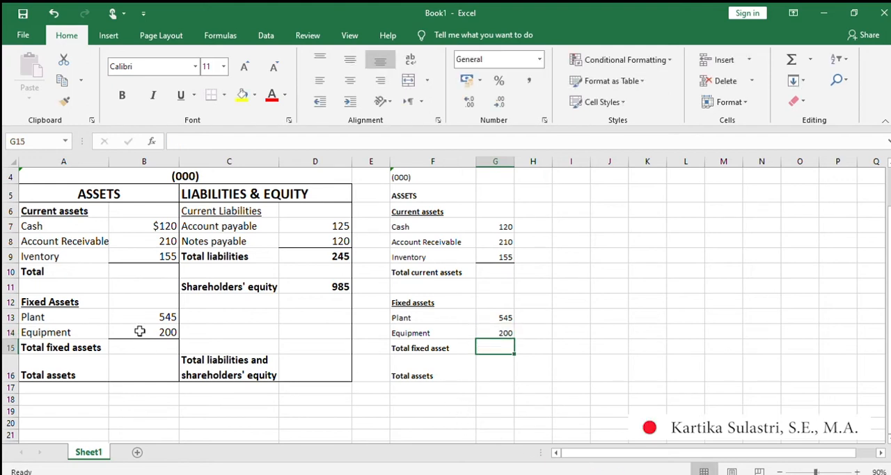
# Add a bottom border to the Equipment amount in G14.
pyautogui.click(497, 332)
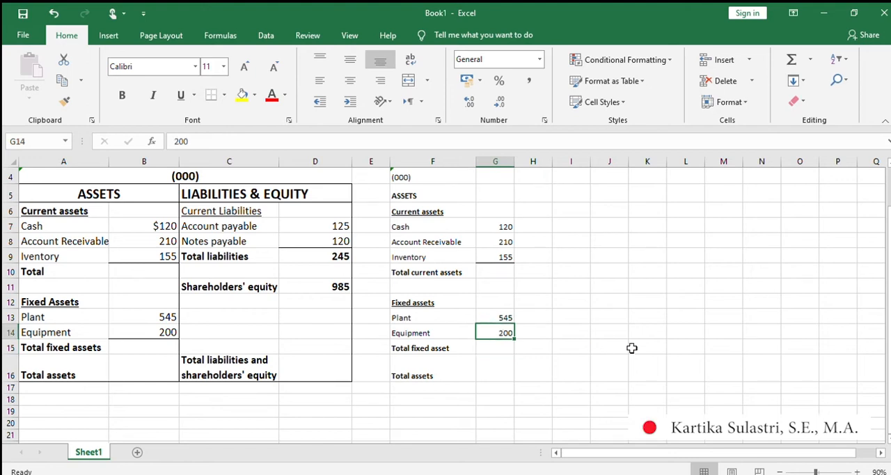
pyautogui.click(210, 94)
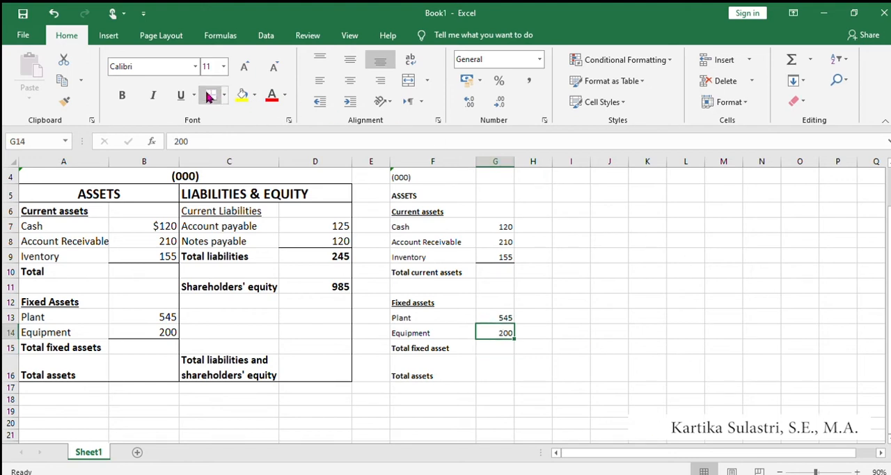
pyautogui.click(563, 397)
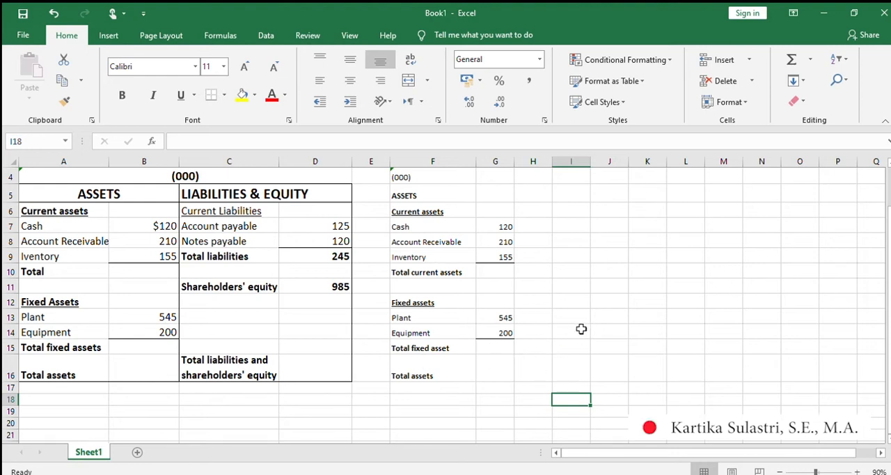
# Enter the heading "LIABILITIES & EQUITY" in H5, in the same row as the ASSETS heading.
pyautogui.scroll(1, 582, 329)
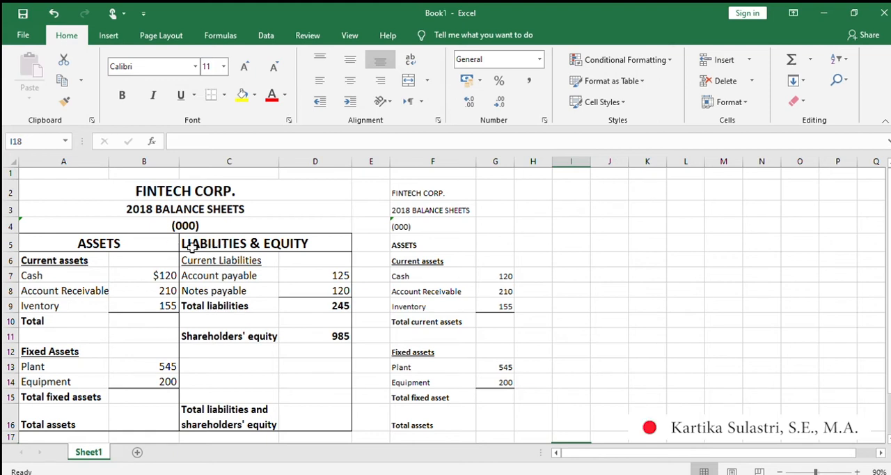
pyautogui.click(430, 245)
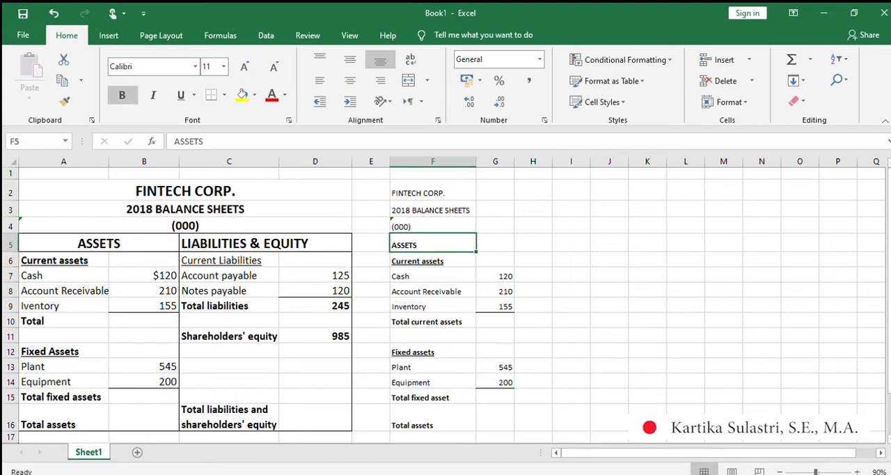
pyautogui.click(495, 243)
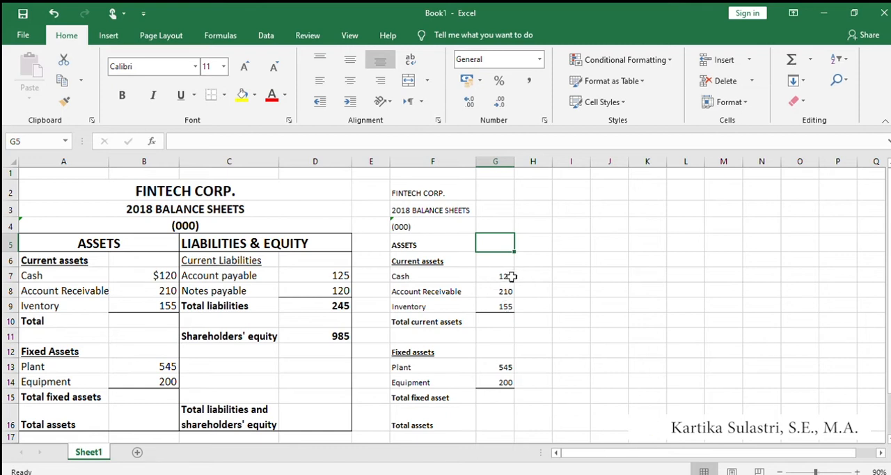
pyautogui.press('Right')
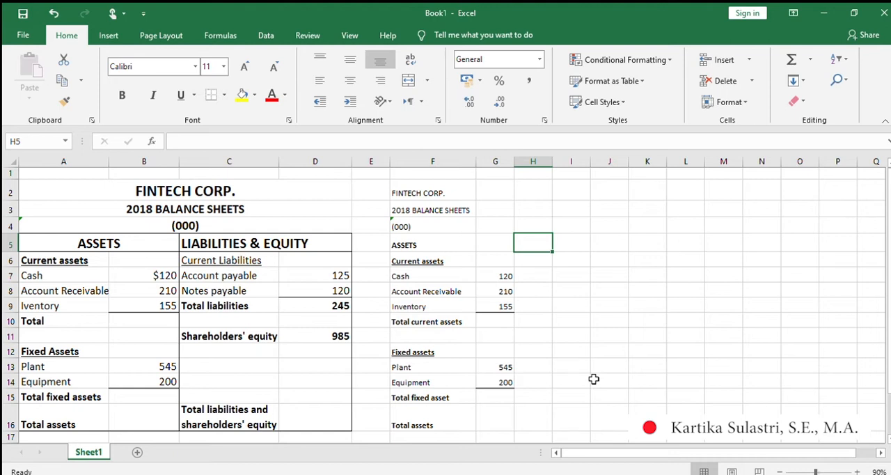
pyautogui.write('Li')
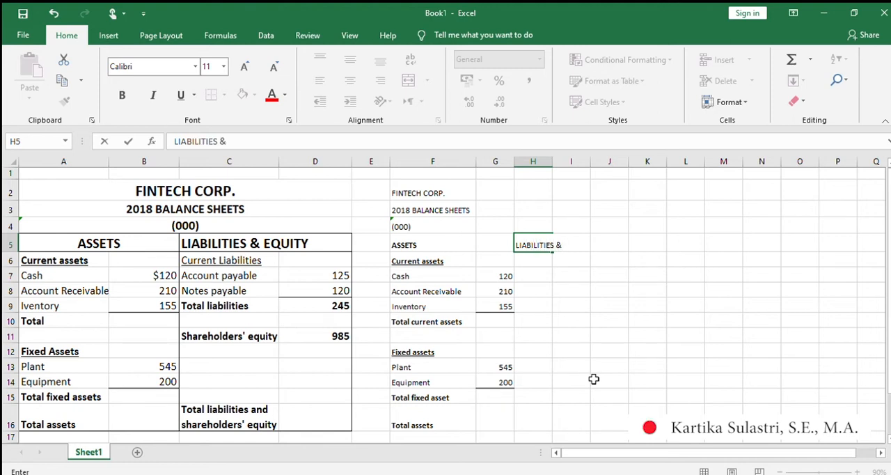
pyautogui.write('TY')
pyautogui.press('Return')
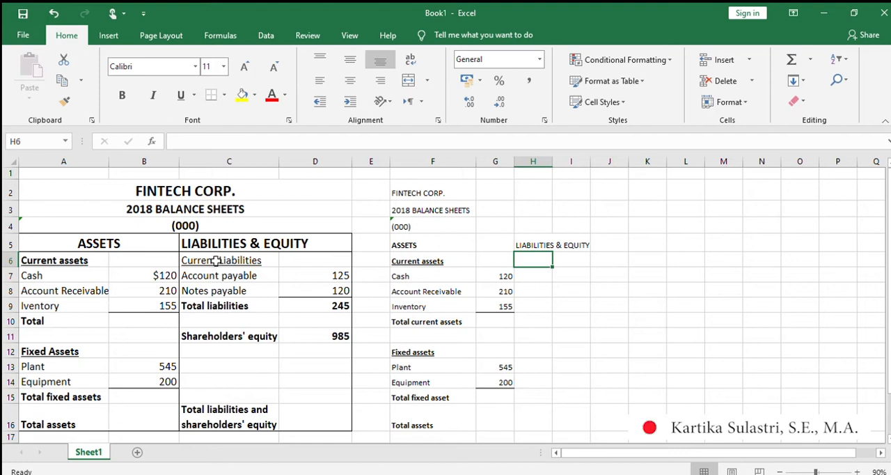
# Enter the subheading "Current liabilities" in H6, following the finished example.
pyautogui.click(246, 262)
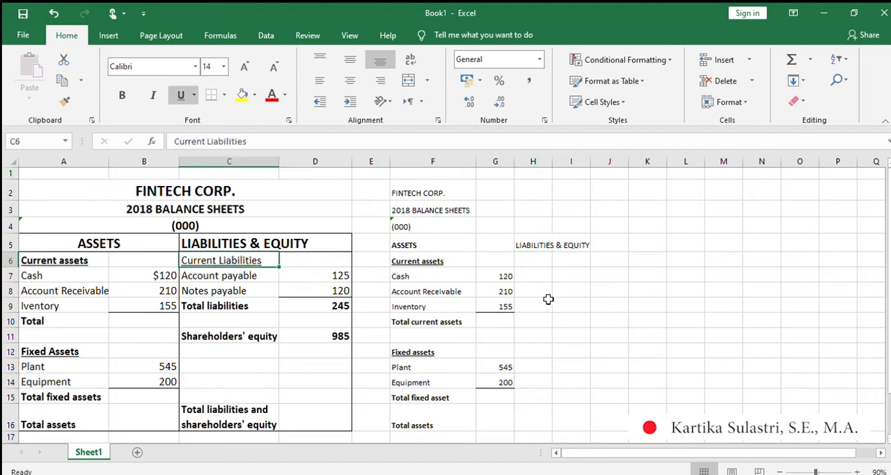
pyautogui.click(539, 263)
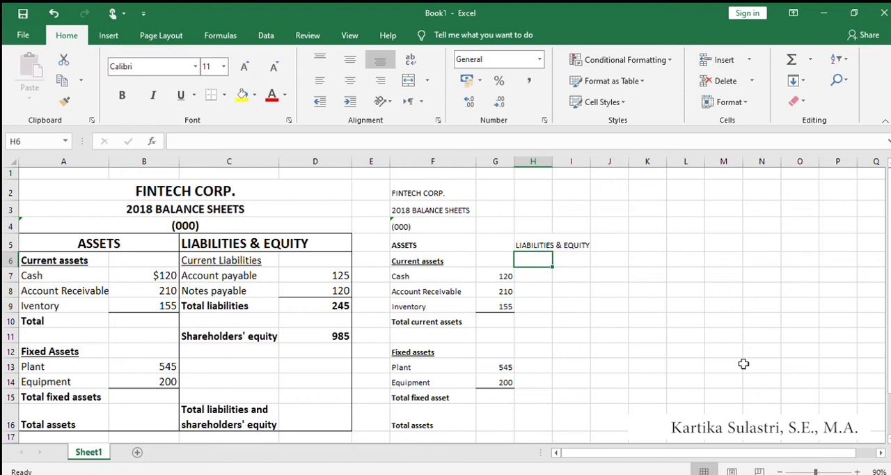
pyautogui.write('Cu')
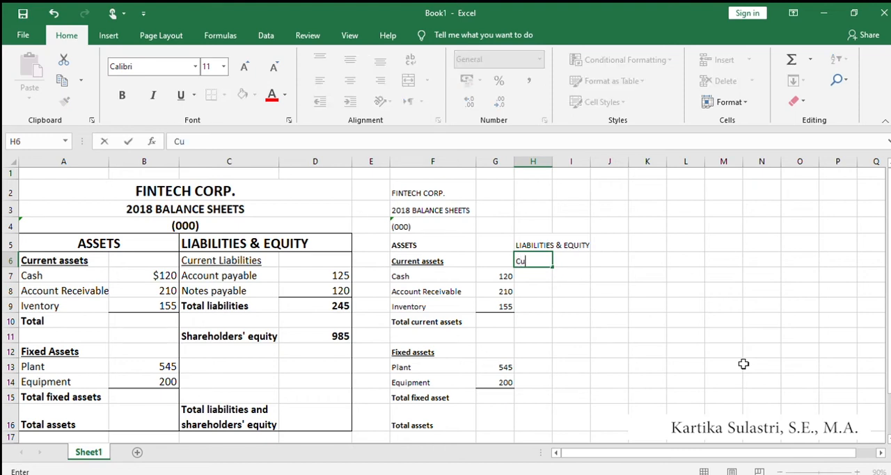
pyautogui.write('rrent liabili')
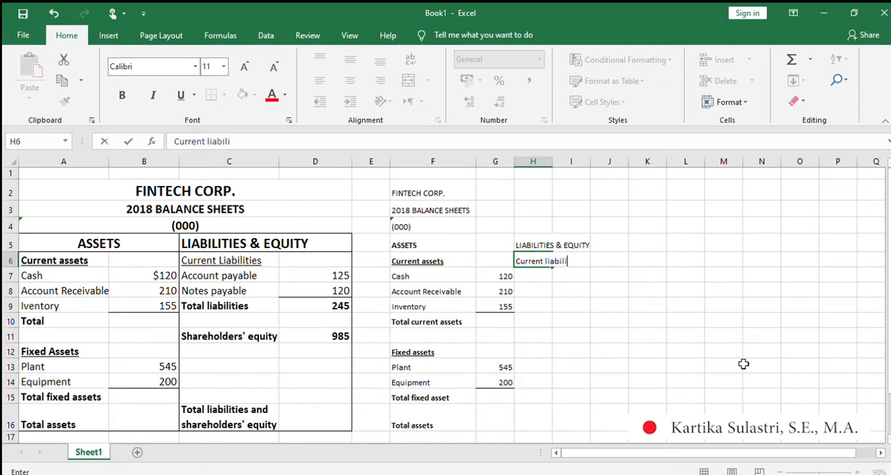
pyautogui.write('ties')
pyautogui.press('Return')
# Enter the liability labels "Account payable" in H7 and "Notes payable" in H8.
pyautogui.write('Account payable')
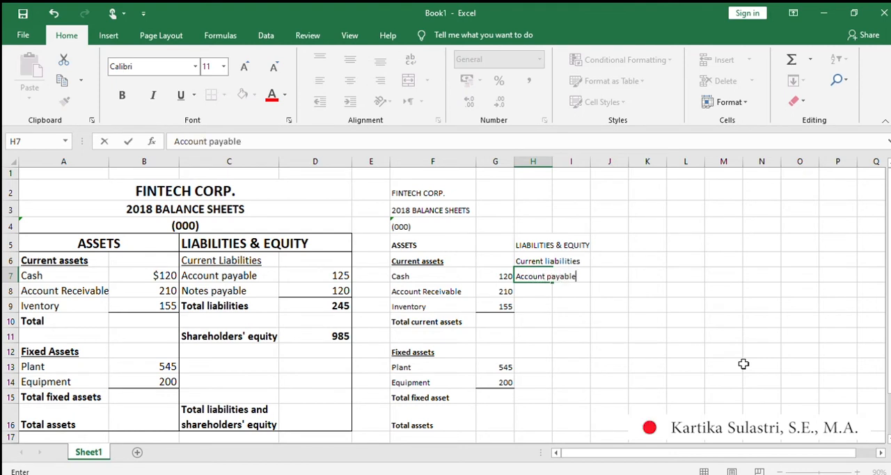
pyautogui.press('Return')
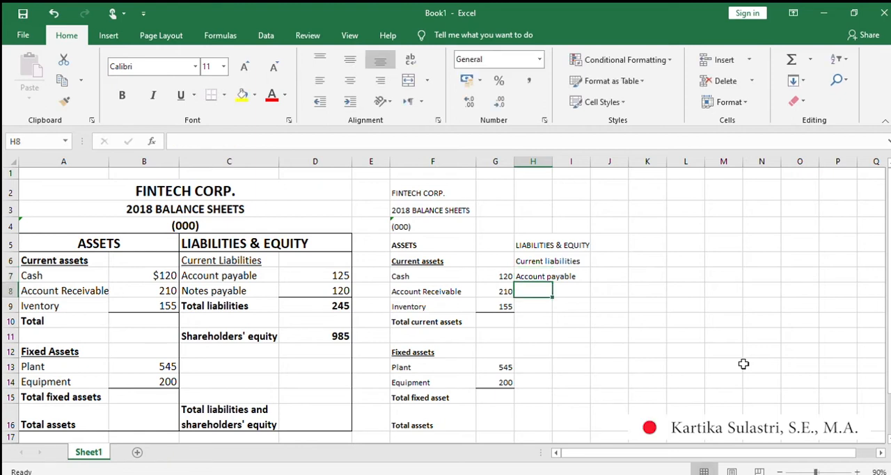
pyautogui.write('Notes payable')
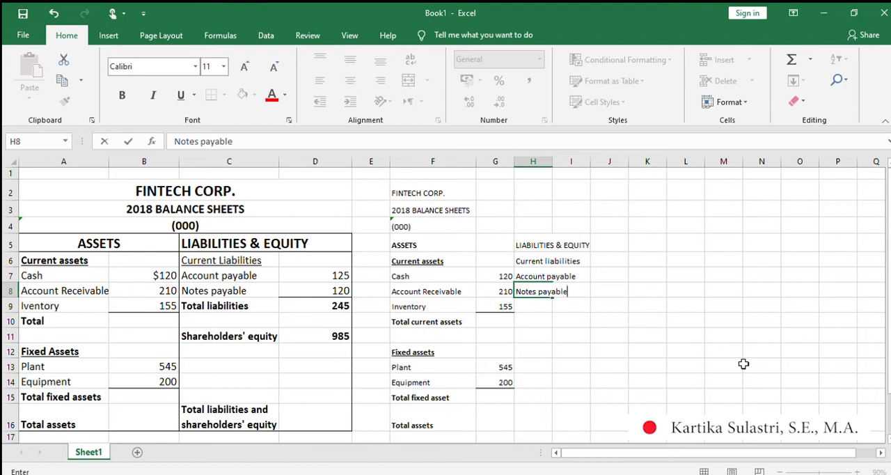
pyautogui.press('Return')
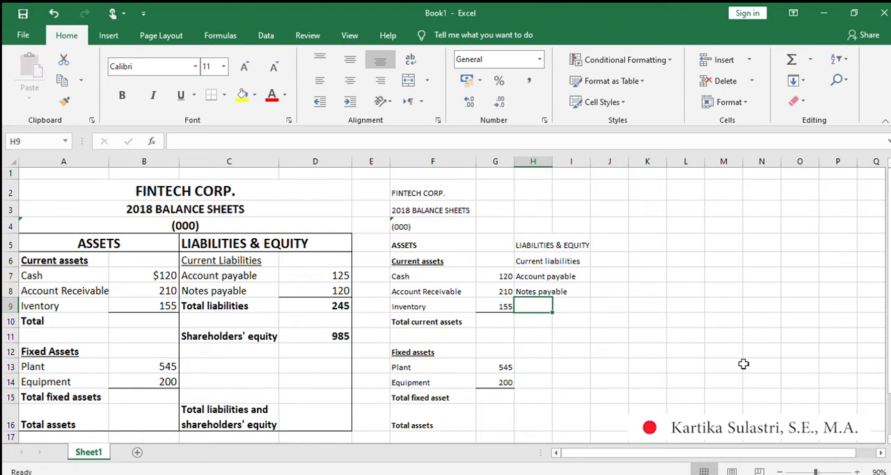
pyautogui.press('Down')
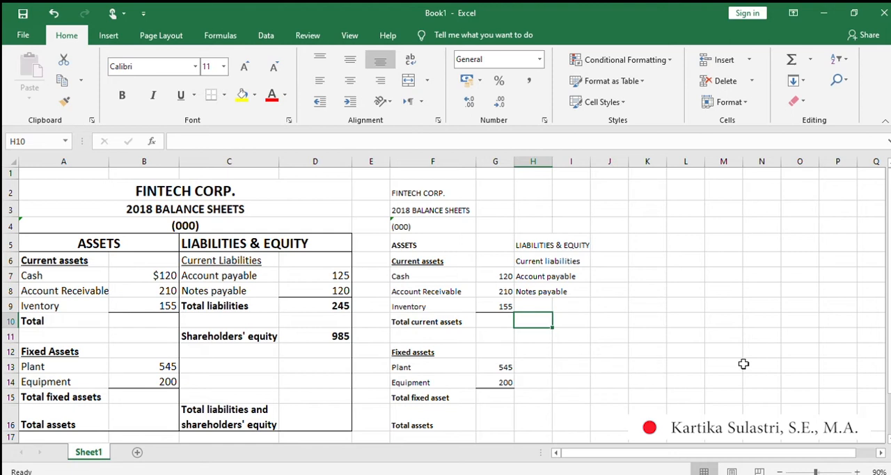
# Enter the label "Total liabilities" in H10, in the same row as Total current assets.
pyautogui.write('Total liabli')
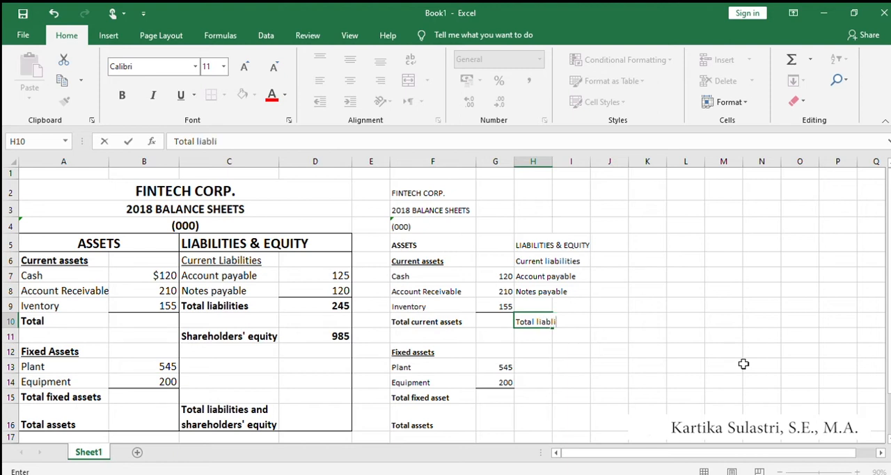
pyautogui.press('BackSpace')
pyautogui.press('BackSpace')
pyautogui.write('ilities')
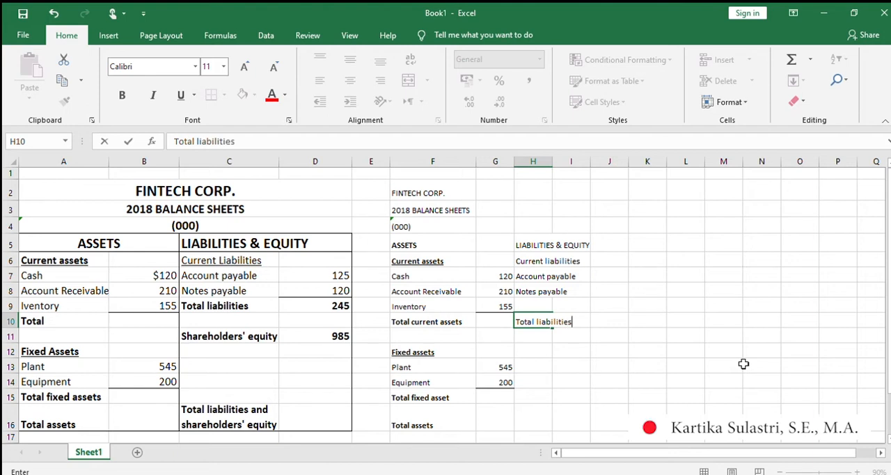
pyautogui.press('Return')
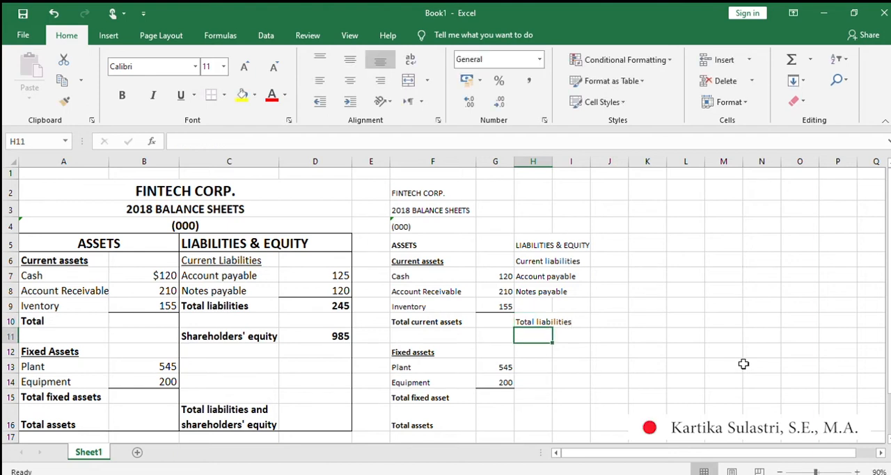
# Enter the label "Shareholder's equity" in H12, in the same row as Fixed assets.
pyautogui.press('Down')
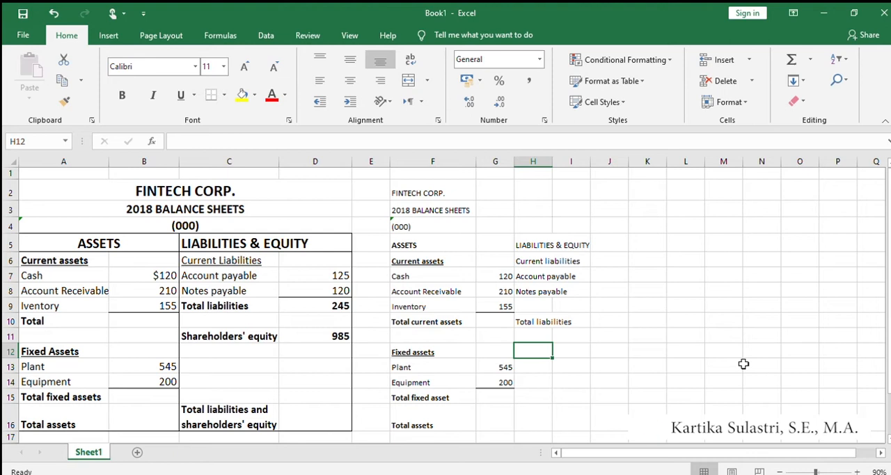
pyautogui.write('Share')
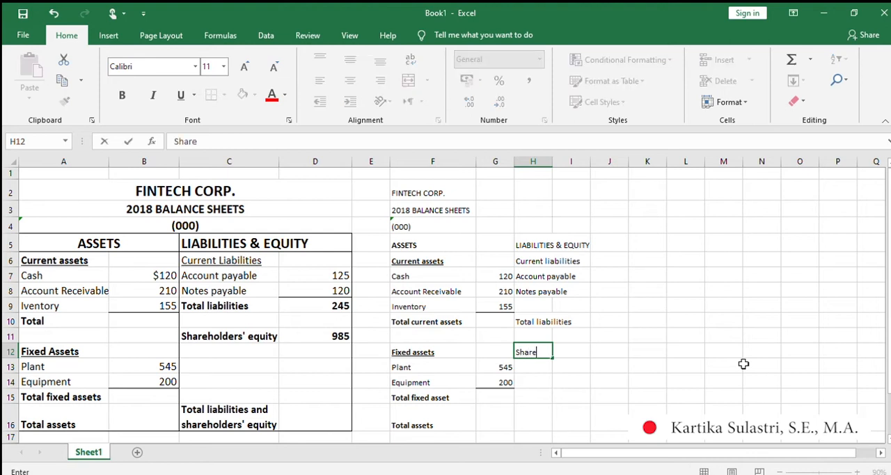
pyautogui.write("holder's equity")
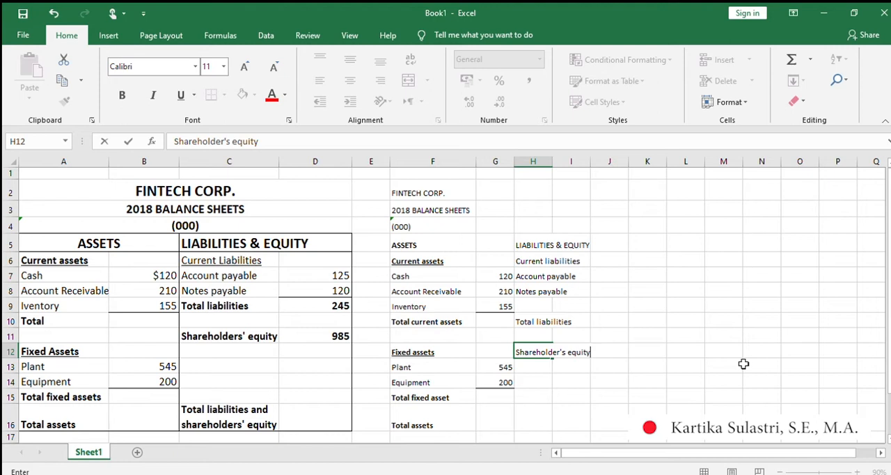
pyautogui.click(543, 366)
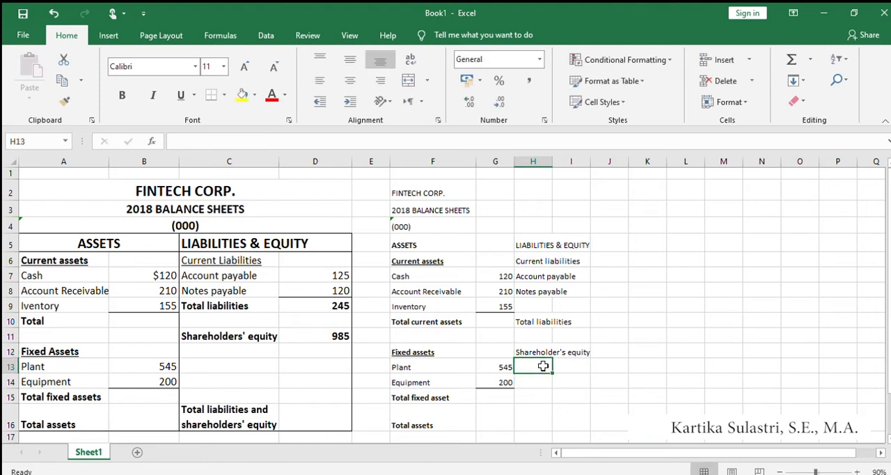
# Enter the label "Total liabilities & Equity" in H16, in the same row as Total assets.
pyautogui.press('Down')
pyautogui.press('Down')
pyautogui.press('Down')
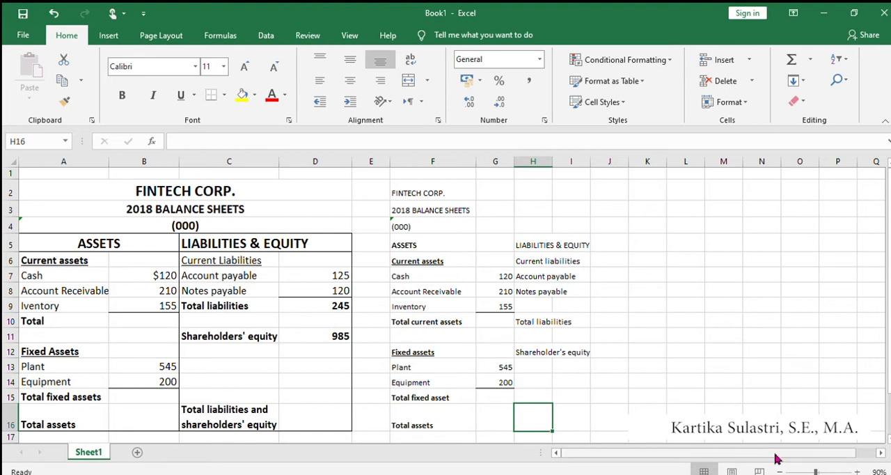
pyautogui.write('To')
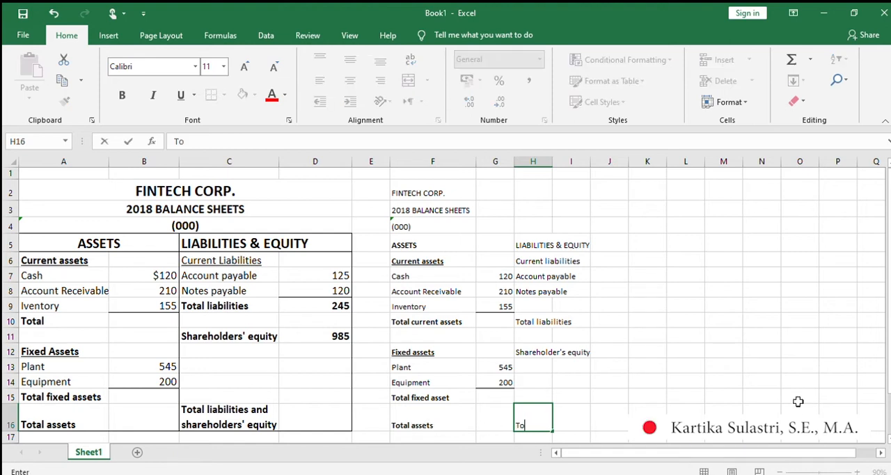
pyautogui.write('tal liabilitie')
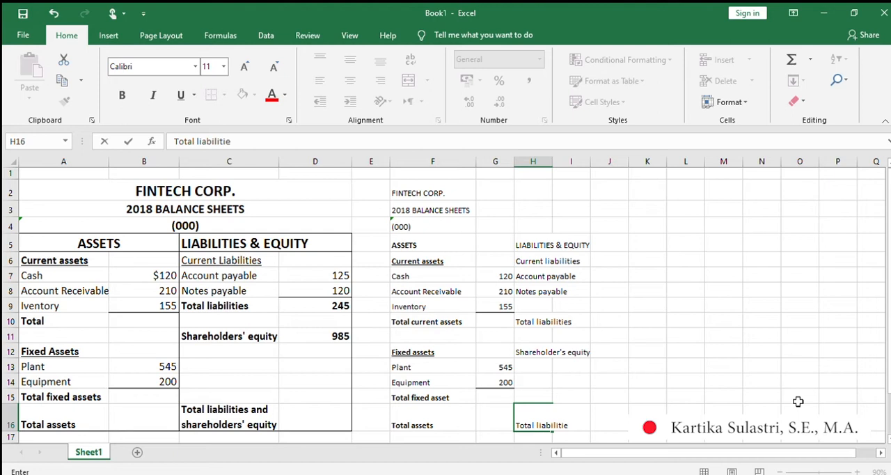
pyautogui.write('s & Equity')
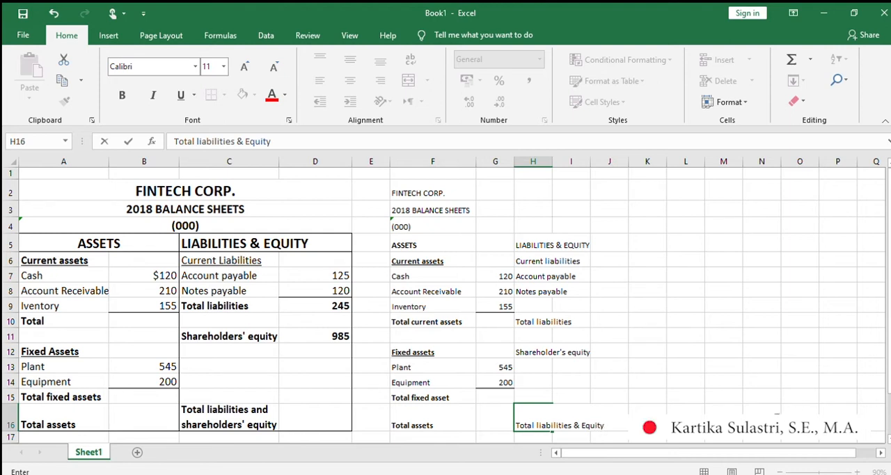
pyautogui.press('Left')
pyautogui.press('Left')
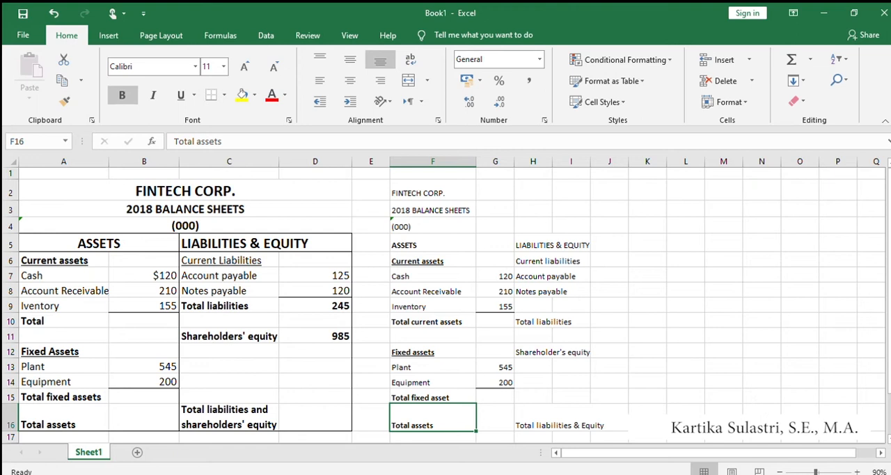
pyautogui.click(541, 427)
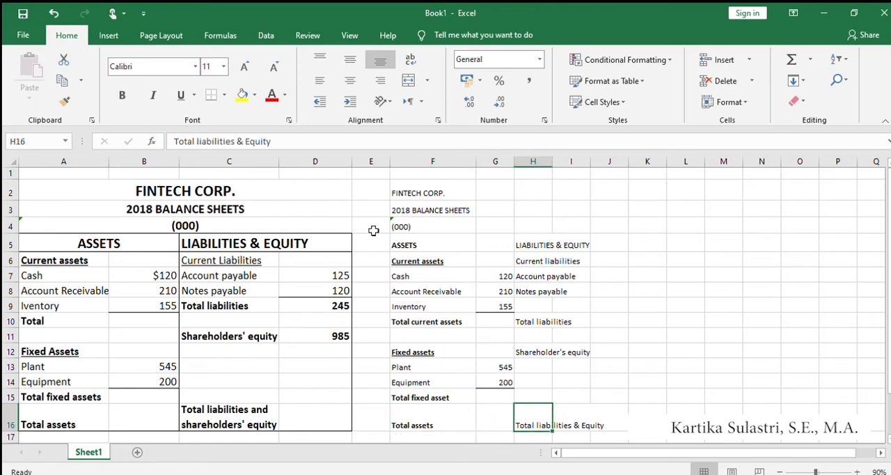
pyautogui.click(250, 145)
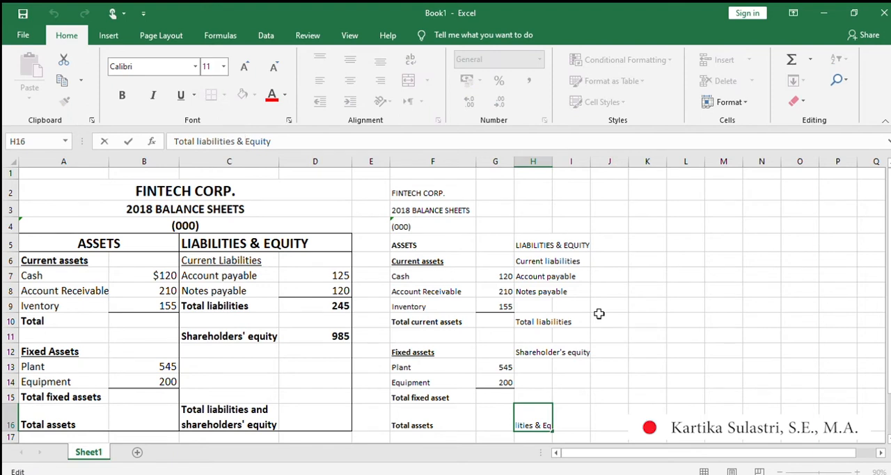
pyautogui.click(548, 422)
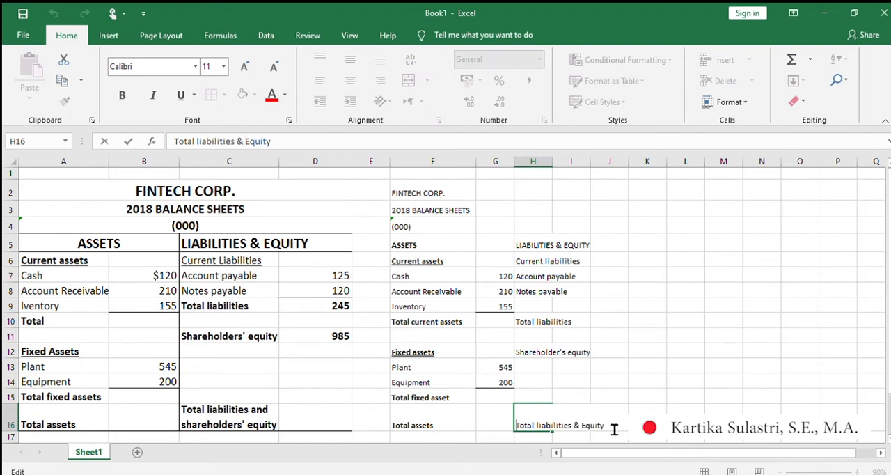
# Widen column H so the "Total liabilities & Equity" label fits within its cell.
pyautogui.click(547, 395)
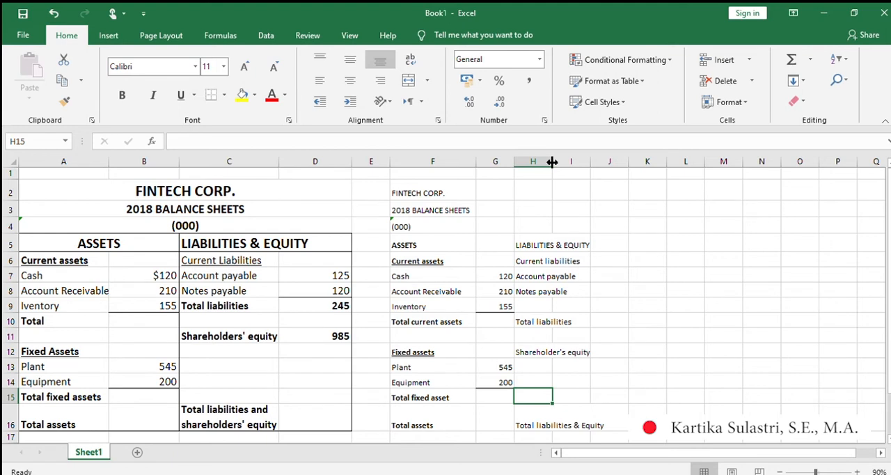
pyautogui.moveTo(552, 162); pyautogui.dragTo(552, 162)
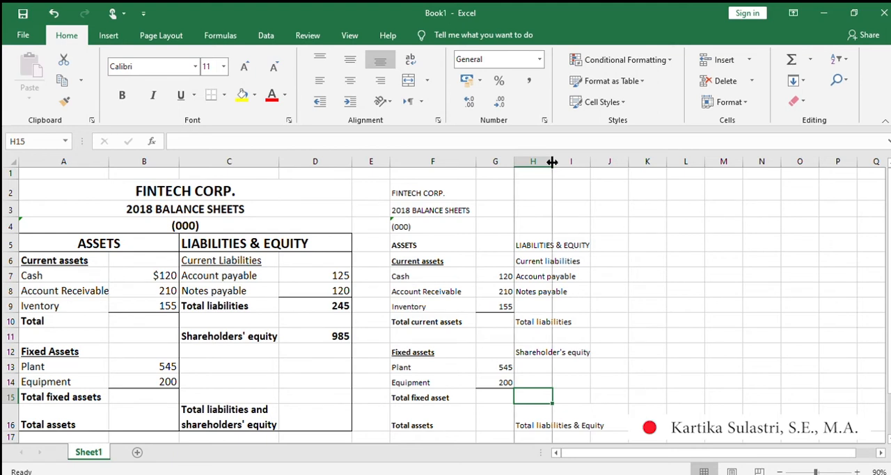
pyautogui.moveTo(552, 161); pyautogui.dragTo(607, 169)
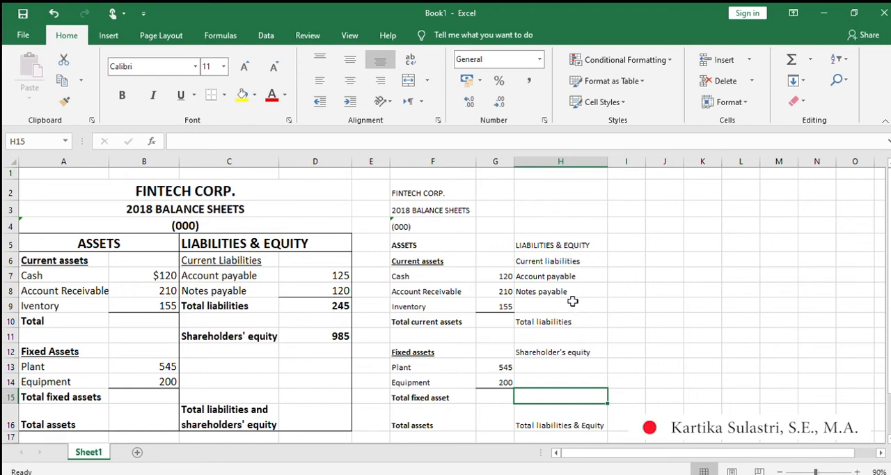
# Make the LIABILITIES & EQUITY heading in H5 bold, like the heading in the finished example.
pyautogui.click(238, 242)
pyautogui.click(539, 245)
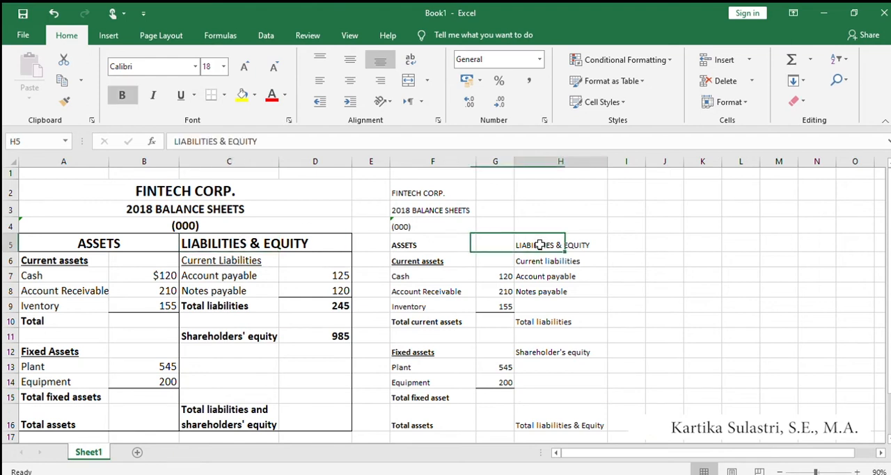
pyautogui.click(122, 95)
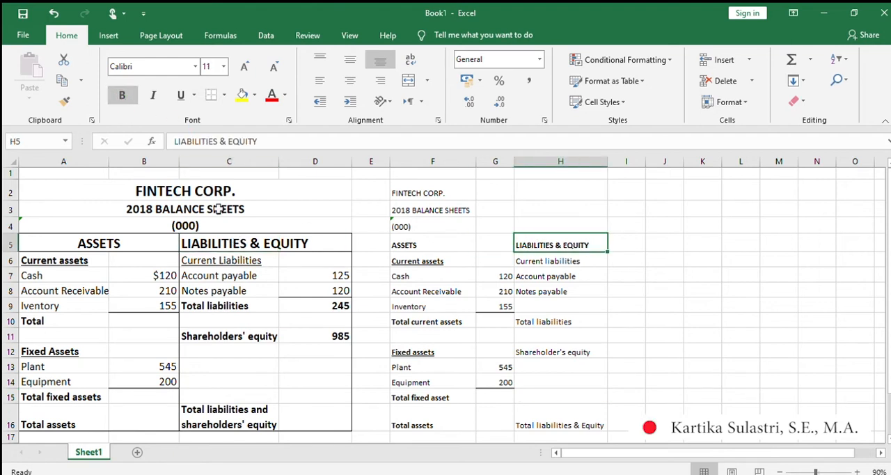
# Make the example's Current Liabilities subheading in C6 bold, and make the matching subheading in H6 bold and underlined.
pyautogui.click(236, 260)
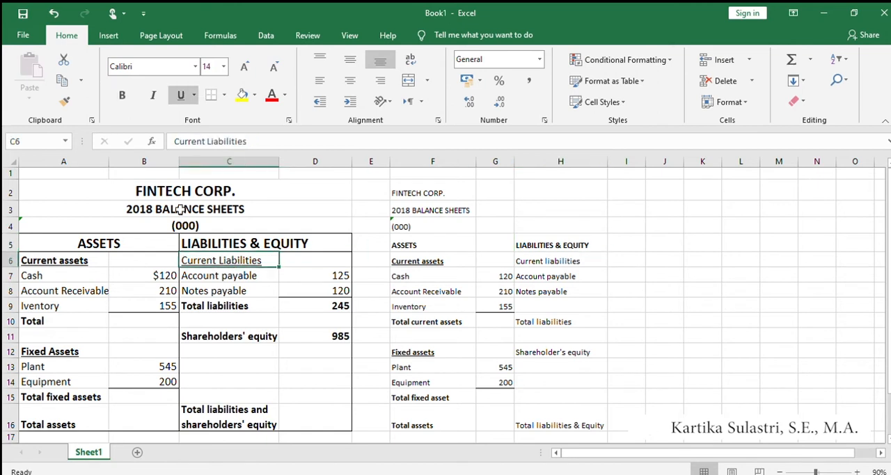
pyautogui.click(122, 95)
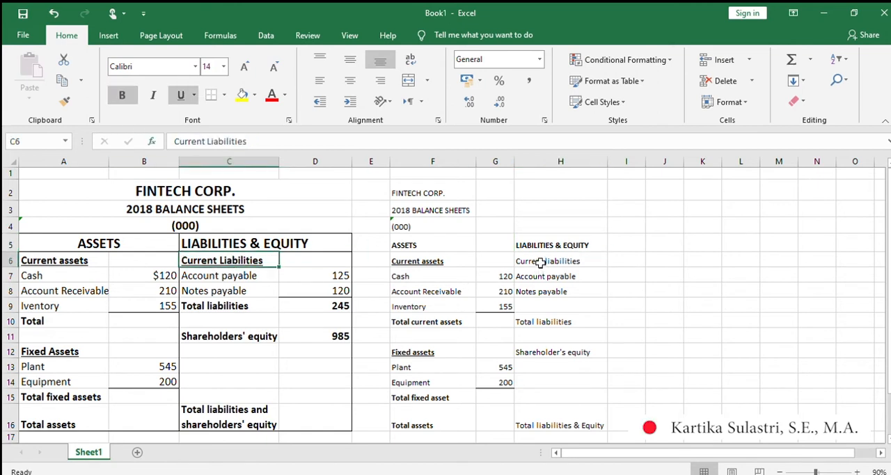
pyautogui.click(540, 262)
pyautogui.click(122, 95)
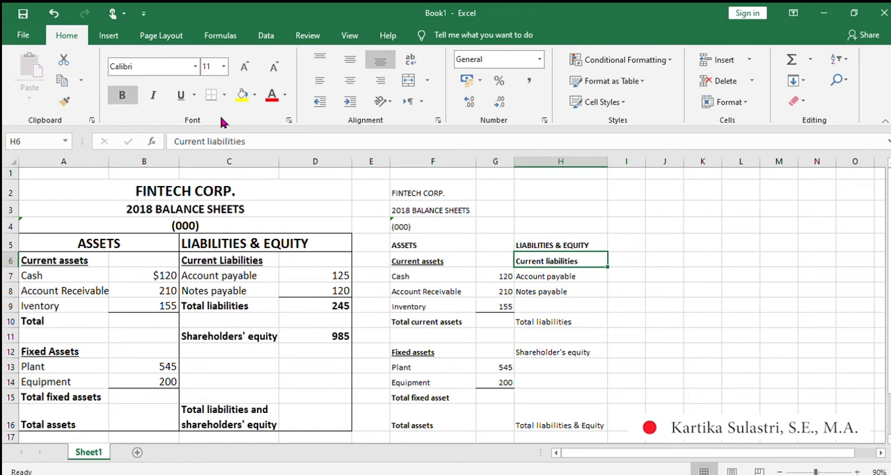
pyautogui.click(180, 95)
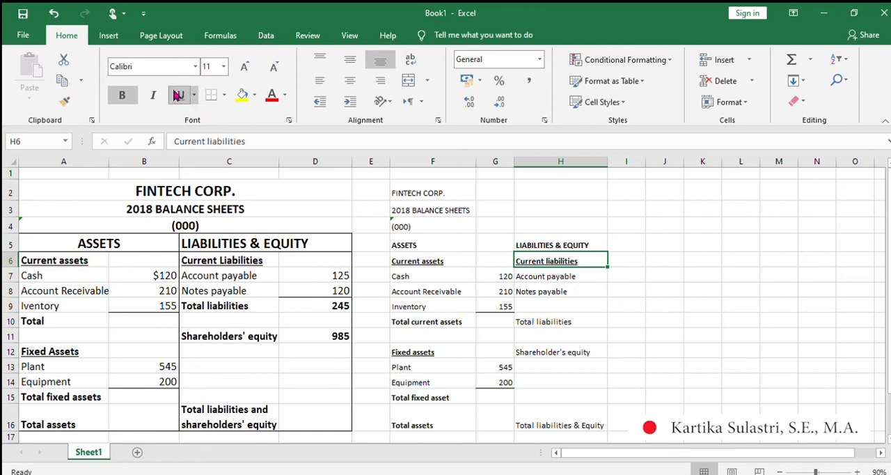
# Make the labels Total liabilities in H10, Shareholder's equity in H12 and Total liabilities & Equity in H16 bold.
pyautogui.click(561, 321)
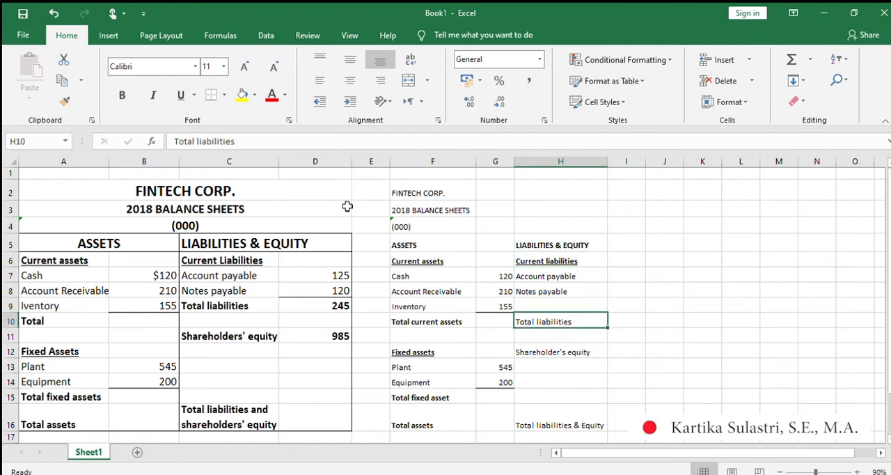
pyautogui.click(122, 95)
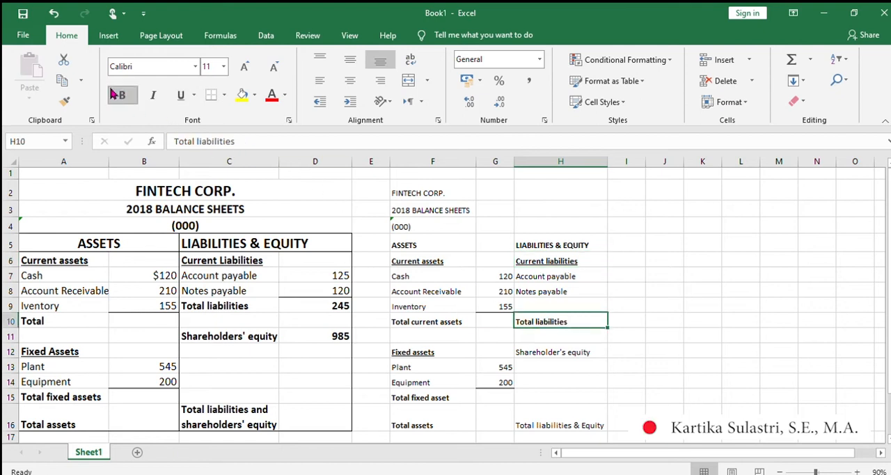
pyautogui.click(546, 355)
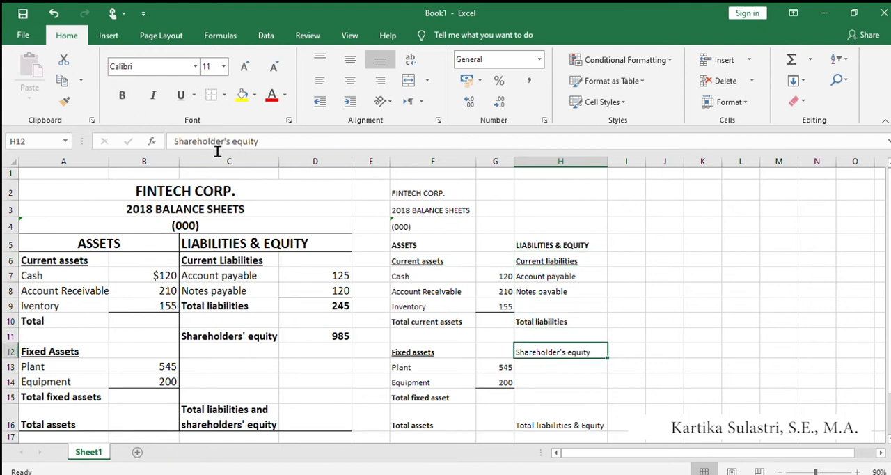
pyautogui.click(122, 95)
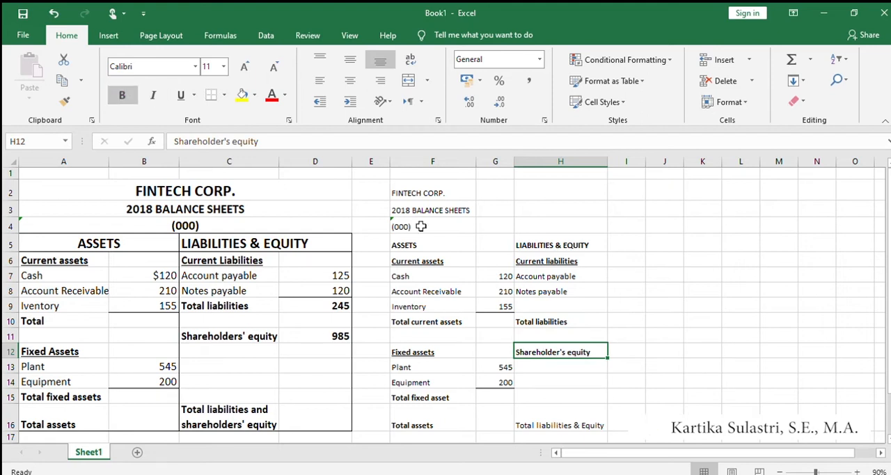
pyautogui.click(565, 422)
pyautogui.click(126, 102)
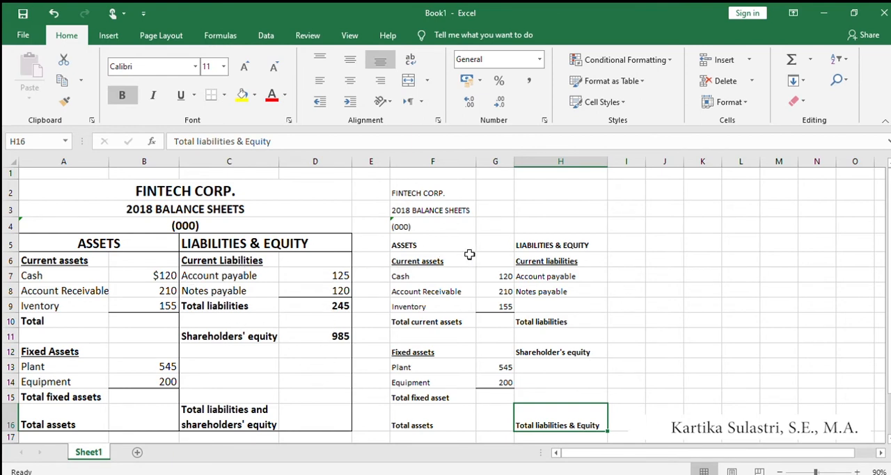
# Enter the liability amounts 125 for Account payable in I7 and 120 for Notes payable in I8.
pyautogui.click(545, 276)
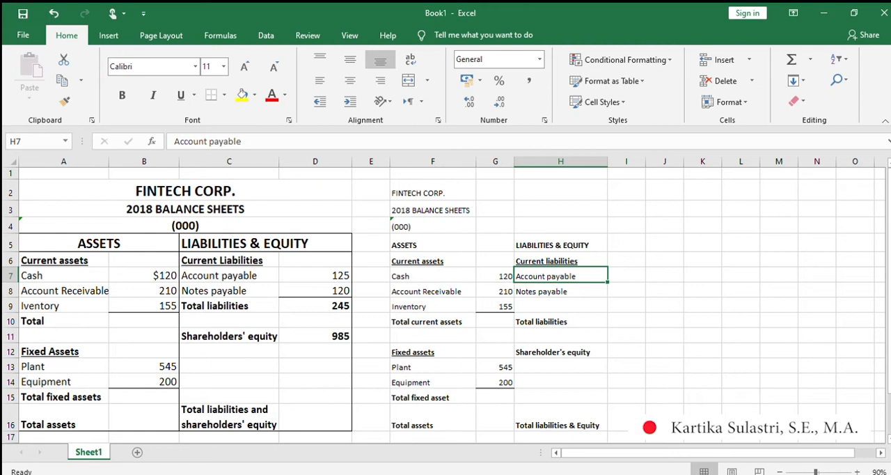
pyautogui.click(627, 275)
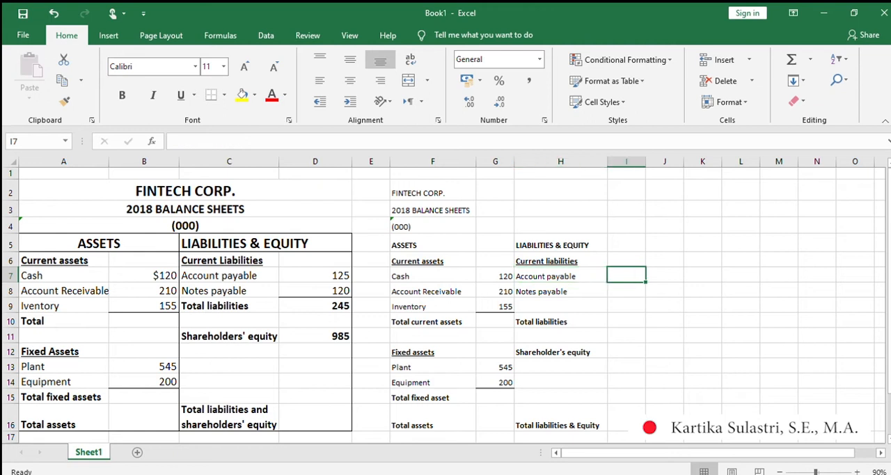
pyautogui.write('12')
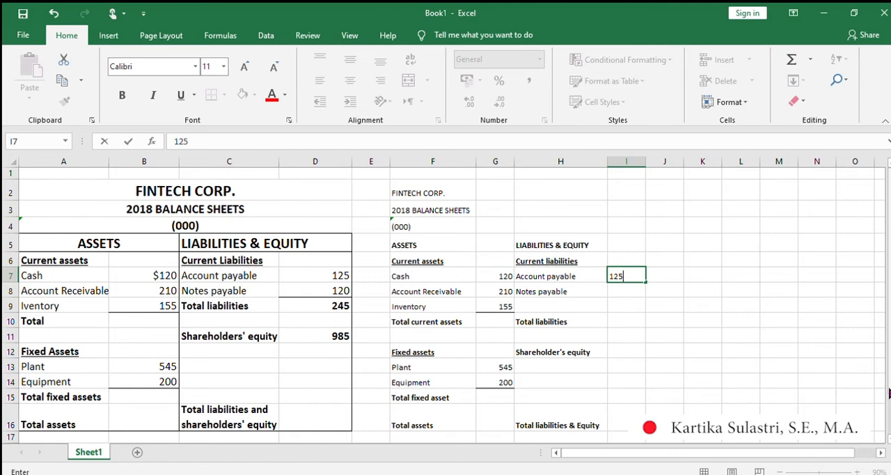
pyautogui.write('5')
pyautogui.press('Return')
pyautogui.write('120')
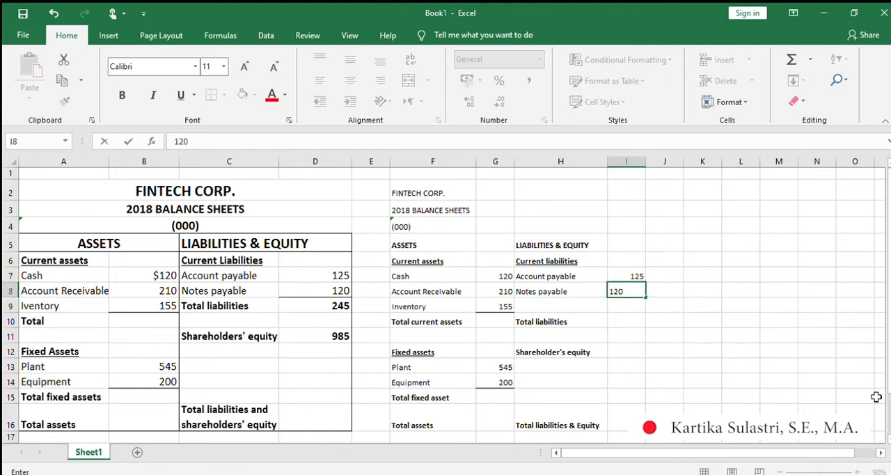
pyautogui.press('Return')
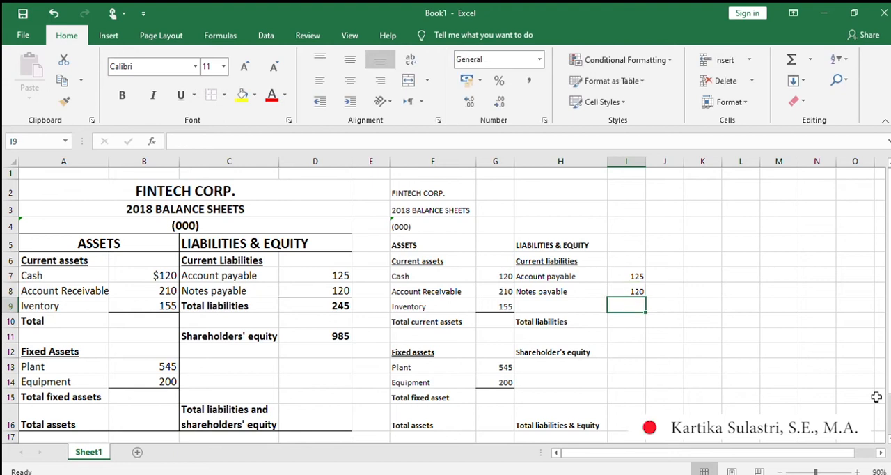
pyautogui.write('245')
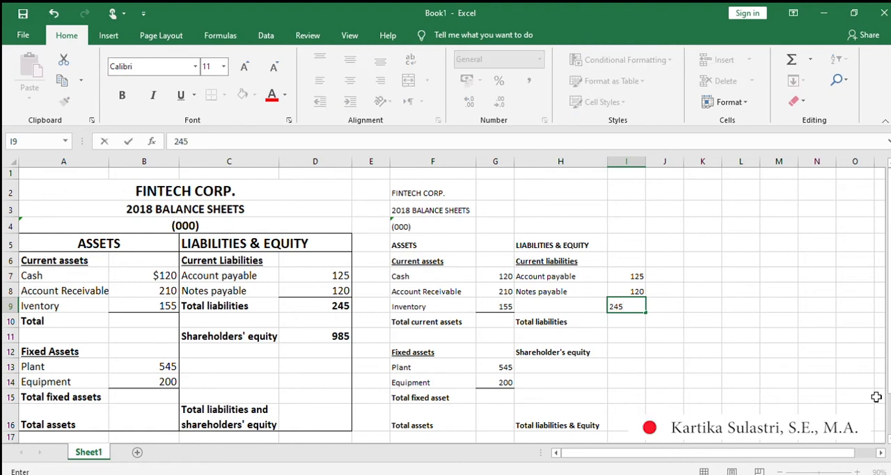
pyautogui.press('Return')
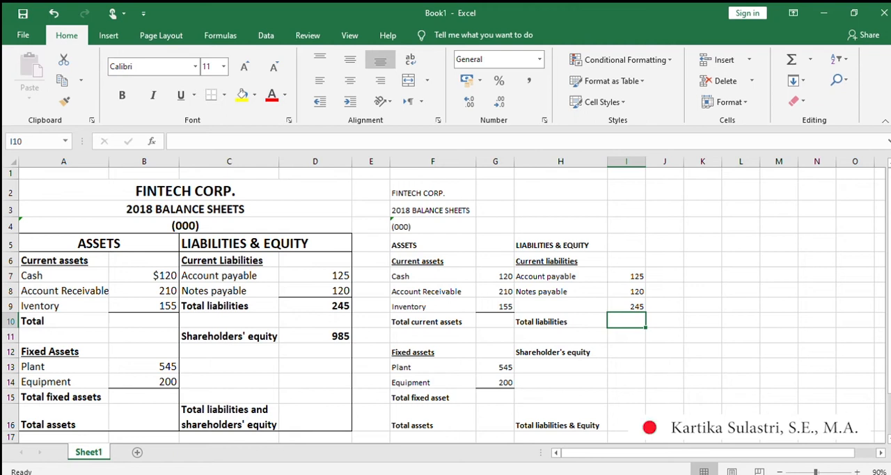
pyautogui.click(629, 304)
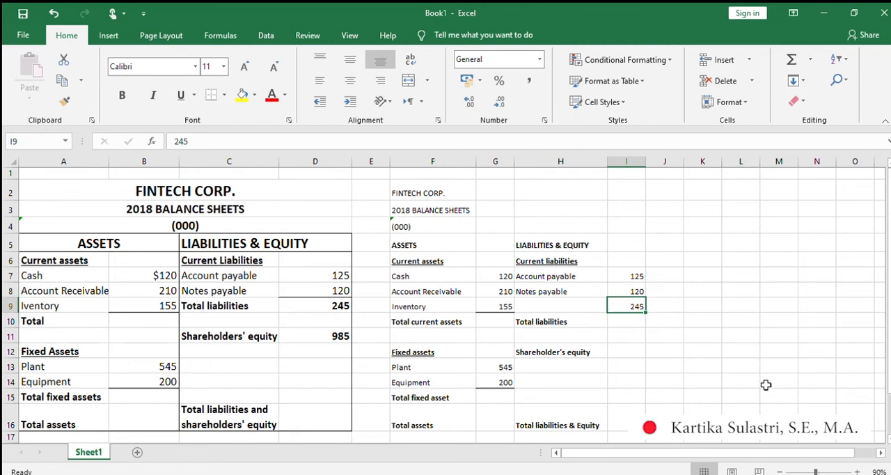
pyautogui.press('Delete')
# Enter the amounts 245 for Total liabilities in I10 and 985 for Shareholder's equity in I12.
pyautogui.press('Down')
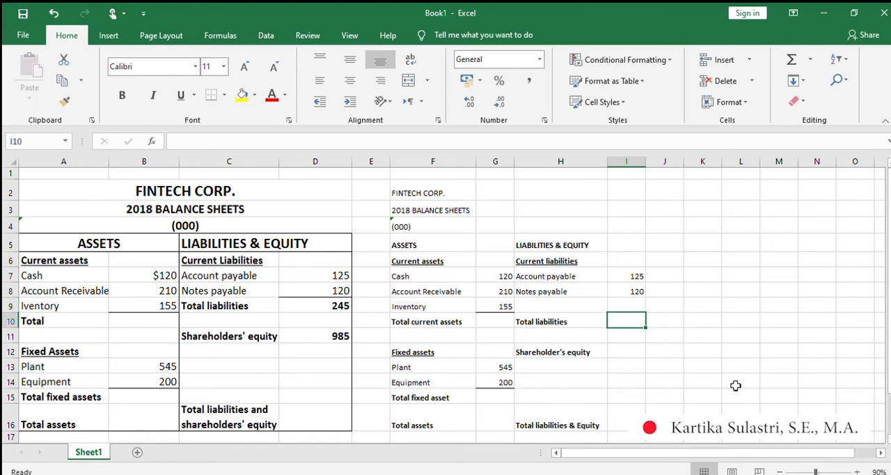
pyautogui.write('245')
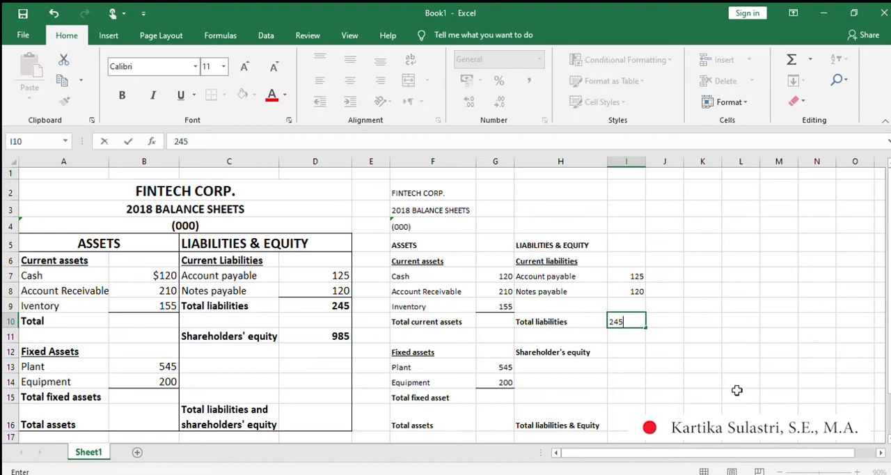
pyautogui.press('Return')
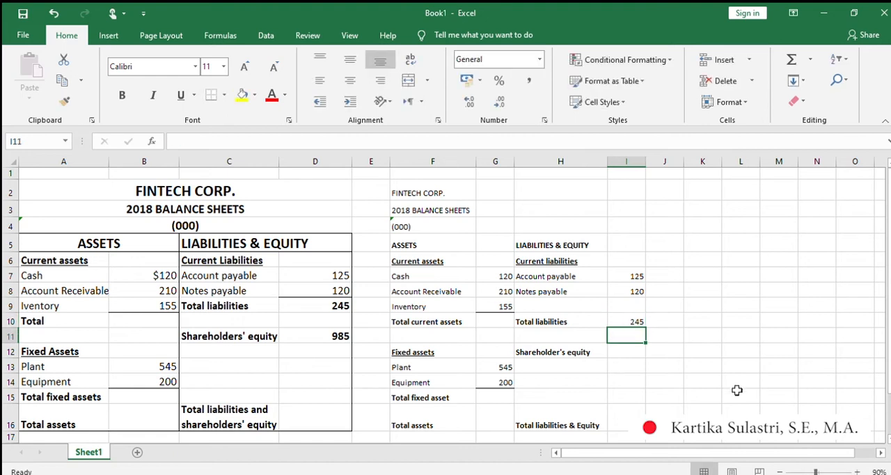
pyautogui.click(623, 352)
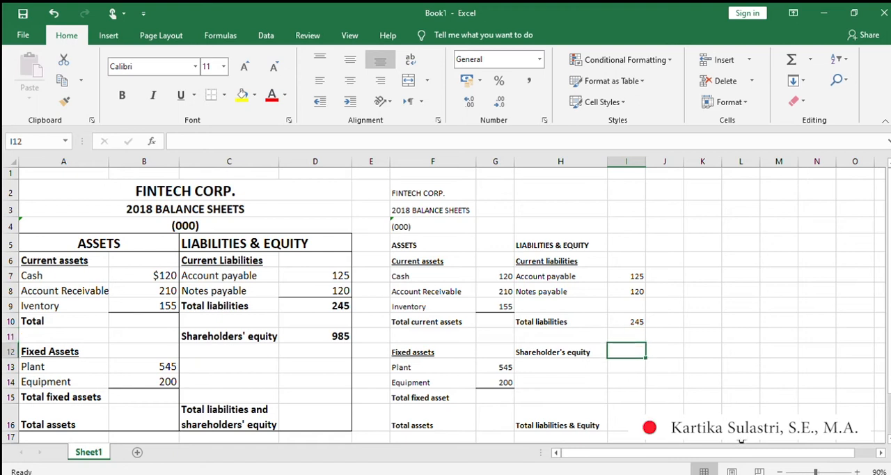
pyautogui.write('985')
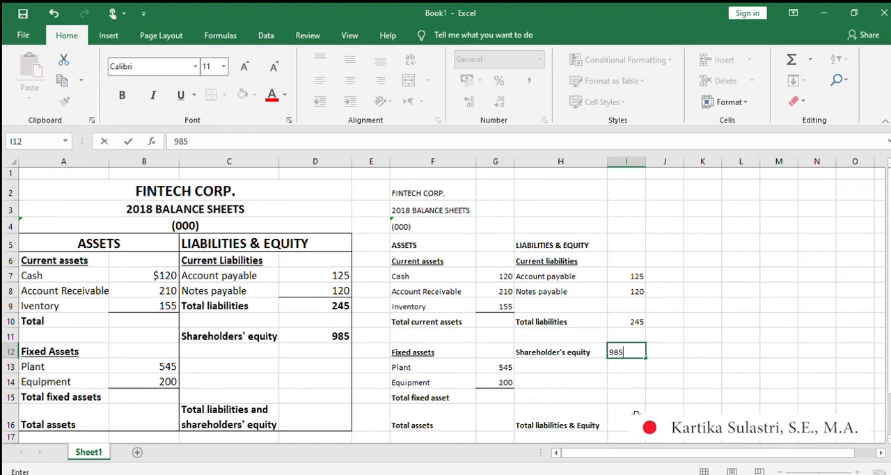
pyautogui.click(635, 414)
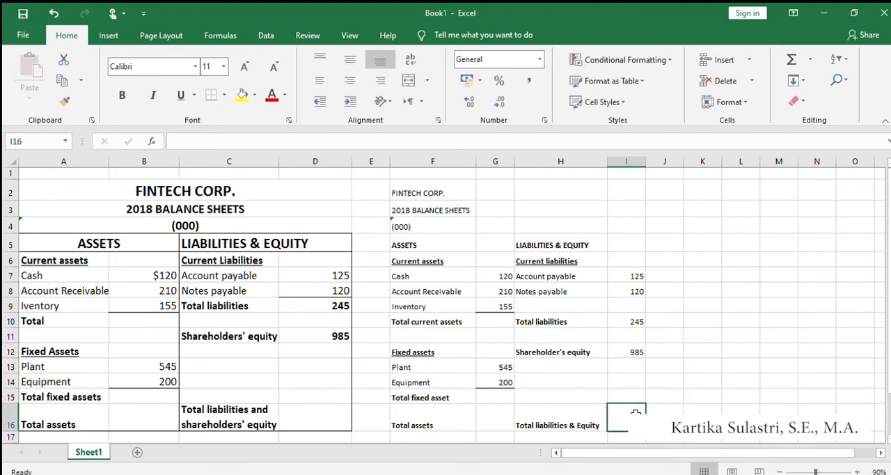
# Make the Total liabilities amount in I10 and the Shareholder's equity amount in I12 bold.
pyautogui.click(630, 323)
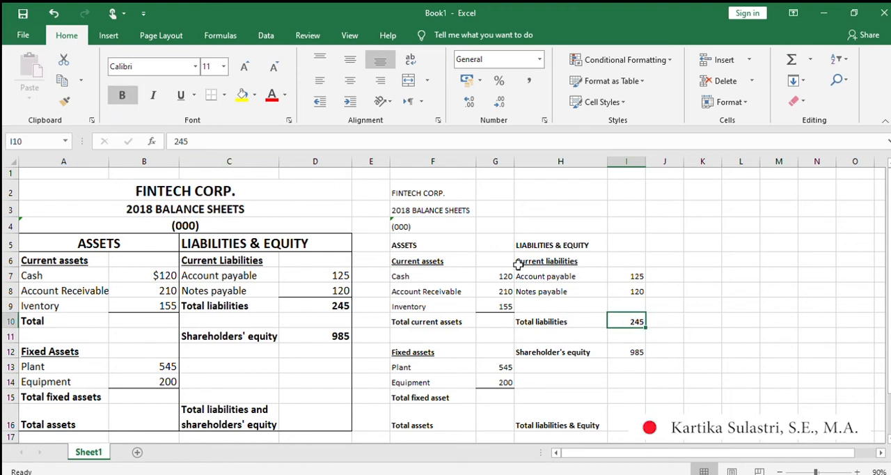
pyautogui.click(626, 354)
pyautogui.click(121, 95)
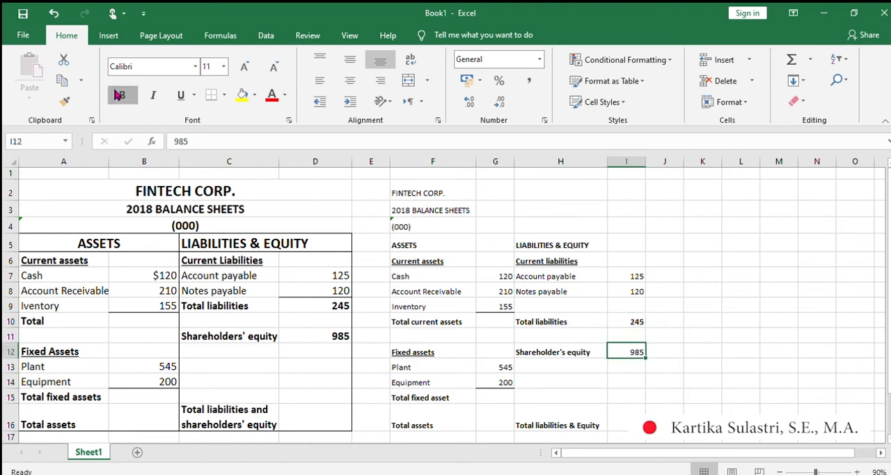
pyautogui.moveTo(731, 376); pyautogui.dragTo(730, 372)
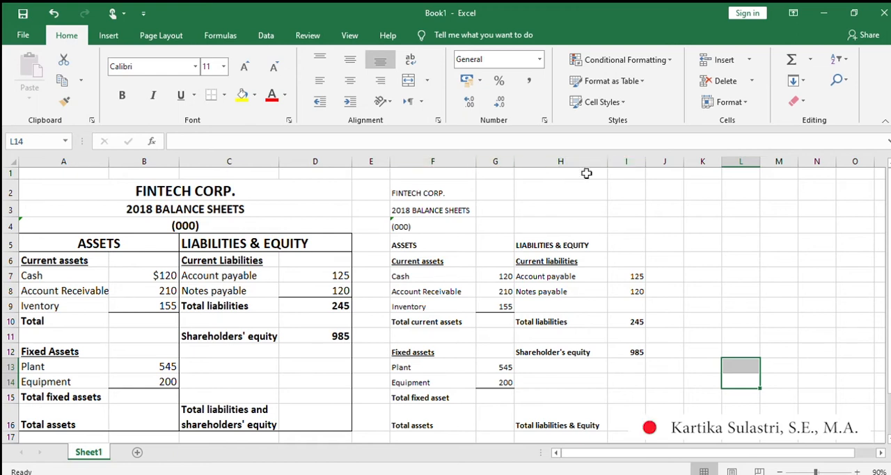
# Make the three title lines FINTECH CORP., 2018 BALANCE SHEETS and (000) in F2, F3 and F4 bold.
pyautogui.click(410, 191)
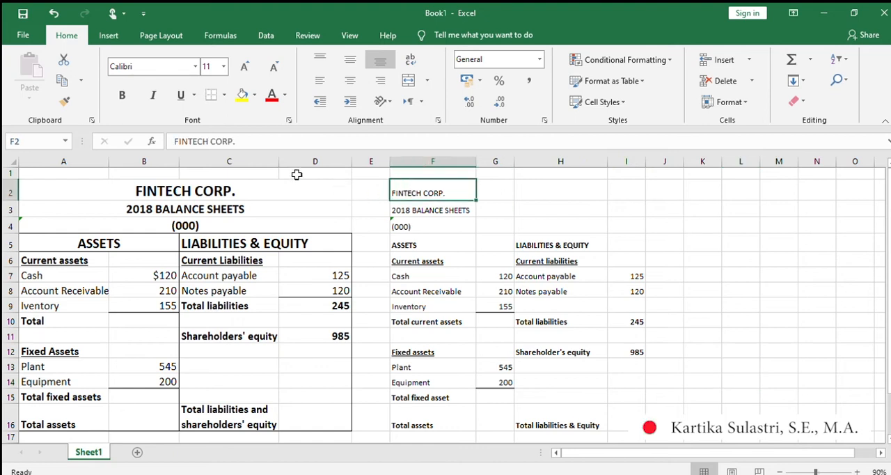
pyautogui.click(121, 96)
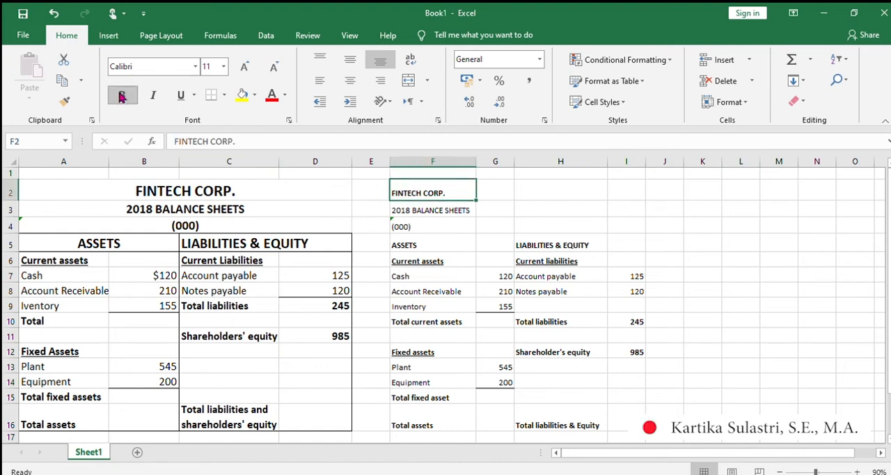
pyautogui.click(409, 210)
pyautogui.click(121, 96)
pyautogui.click(409, 228)
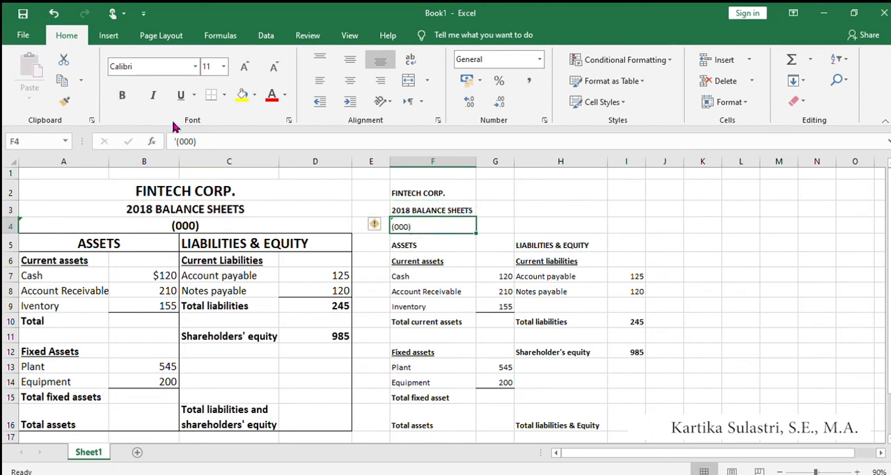
pyautogui.click(122, 95)
pyautogui.click(498, 278)
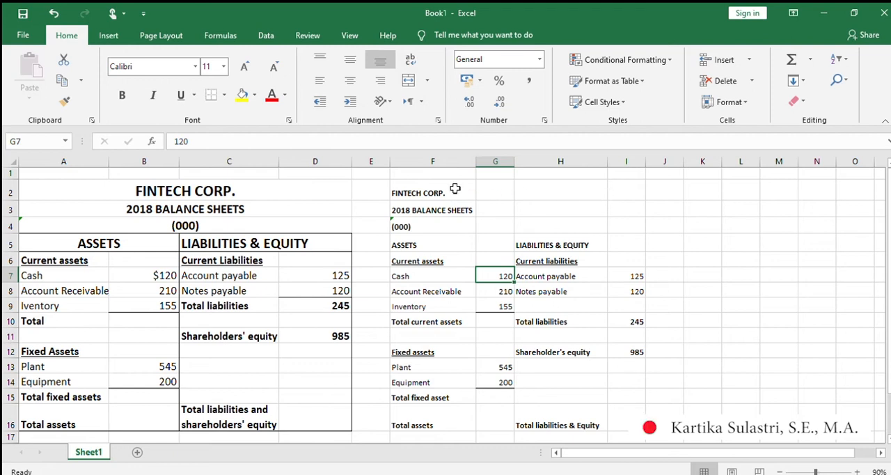
# Merge and center each of the three title lines in rows 2, 3 and 4 across columns F to I.
pyautogui.click(418, 188)
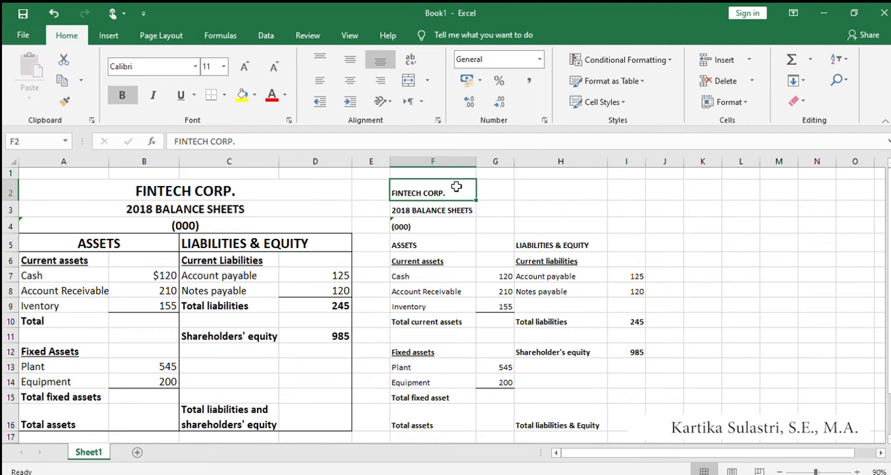
pyautogui.moveTo(465, 186); pyautogui.dragTo(618, 194)
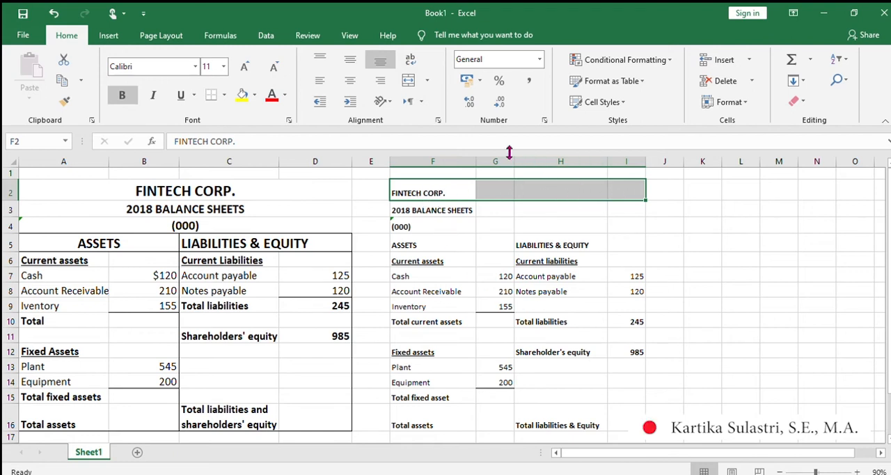
pyautogui.click(408, 81)
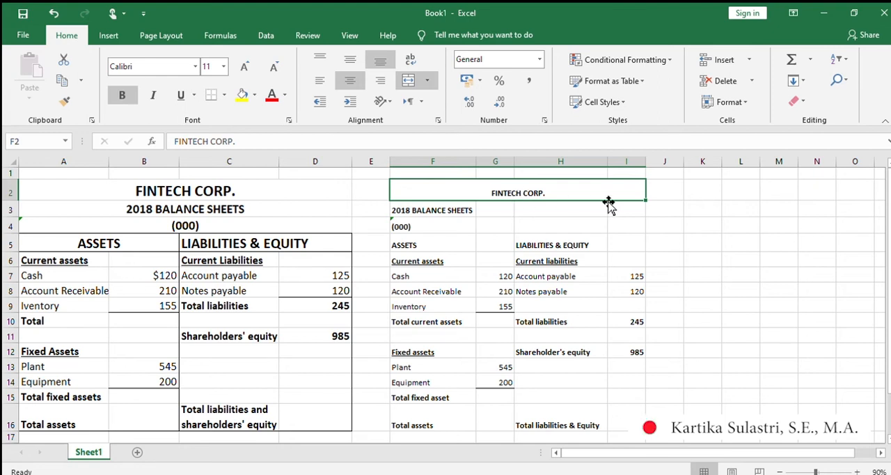
pyautogui.click(415, 211)
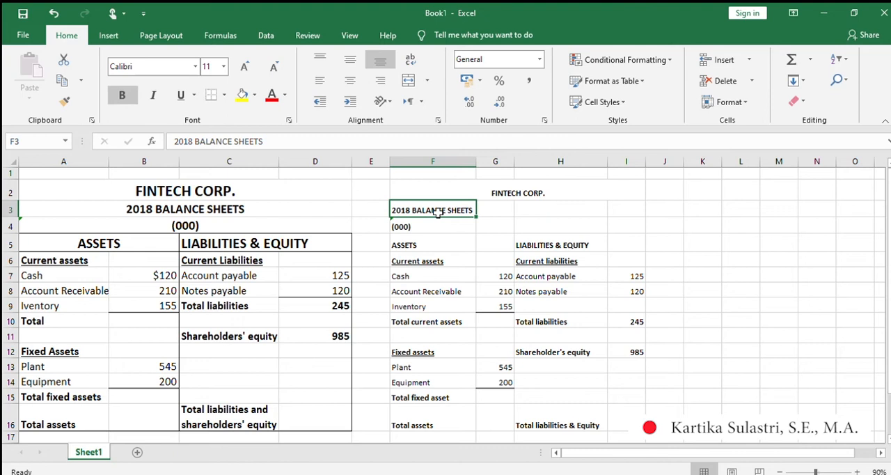
pyautogui.moveTo(437, 212); pyautogui.dragTo(610, 206)
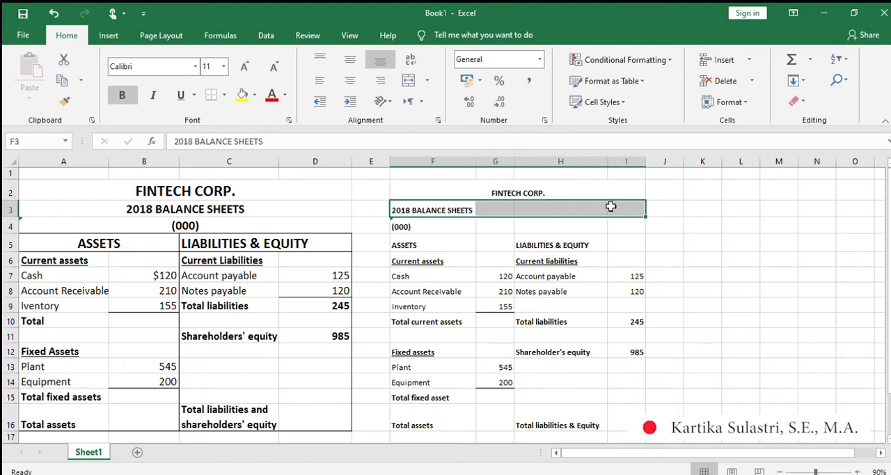
pyautogui.click(408, 81)
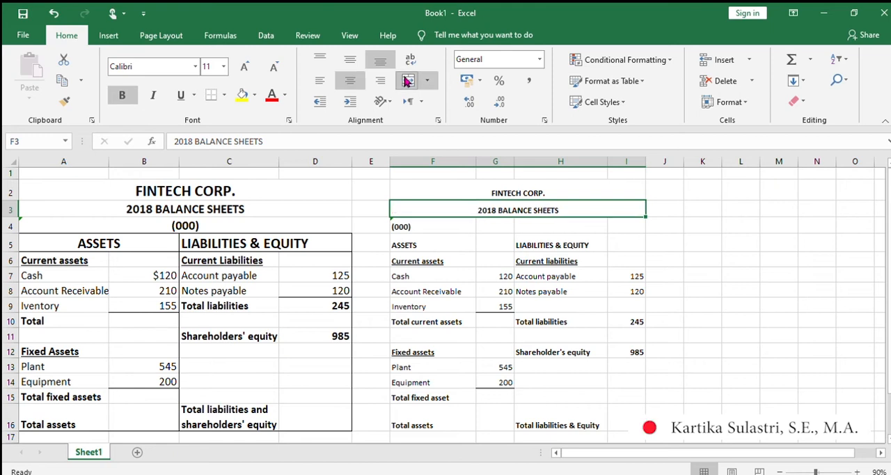
pyautogui.moveTo(407, 227); pyautogui.dragTo(616, 224)
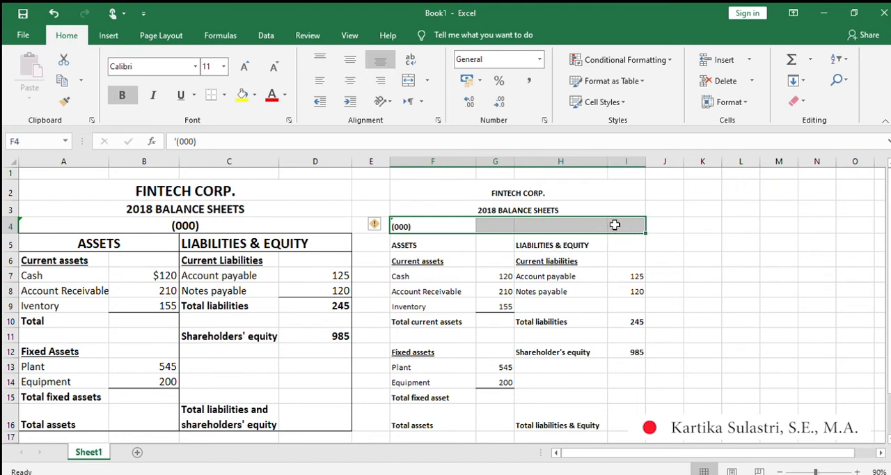
pyautogui.click(405, 80)
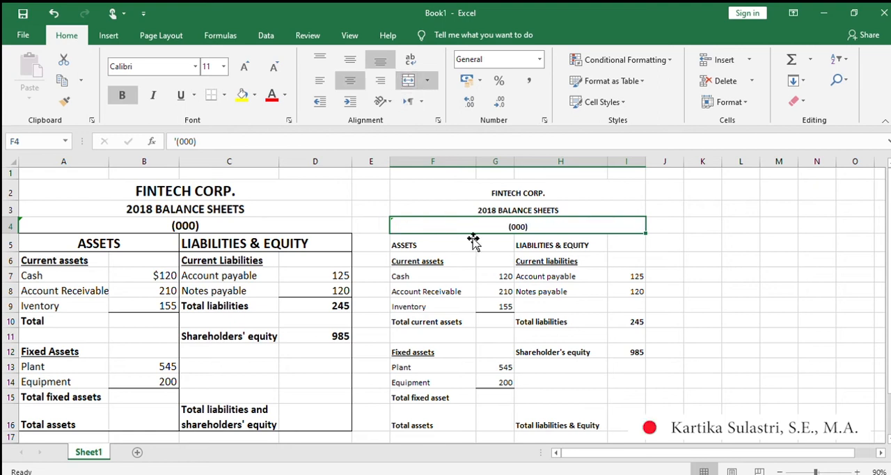
pyautogui.click(506, 305)
# Increase the font size of the three merged title lines in F2:I4 to 14.
pyautogui.moveTo(494, 193); pyautogui.dragTo(499, 226)
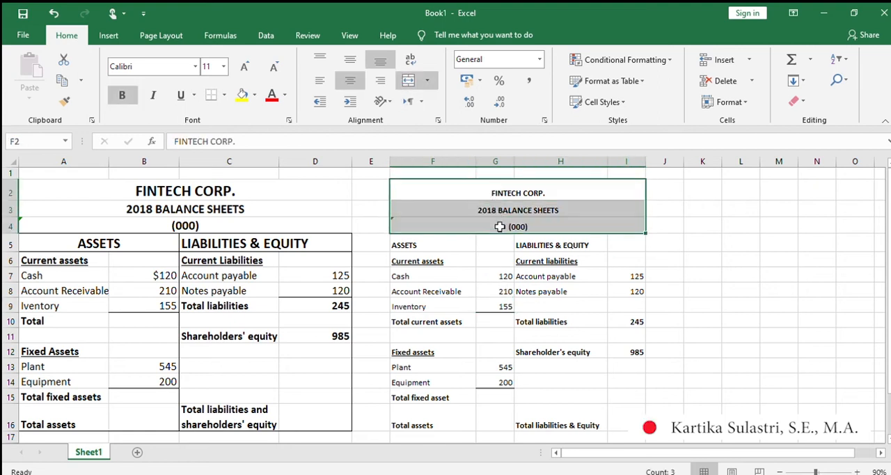
pyautogui.moveTo(495, 186); pyautogui.dragTo(500, 224)
pyautogui.click(495, 259)
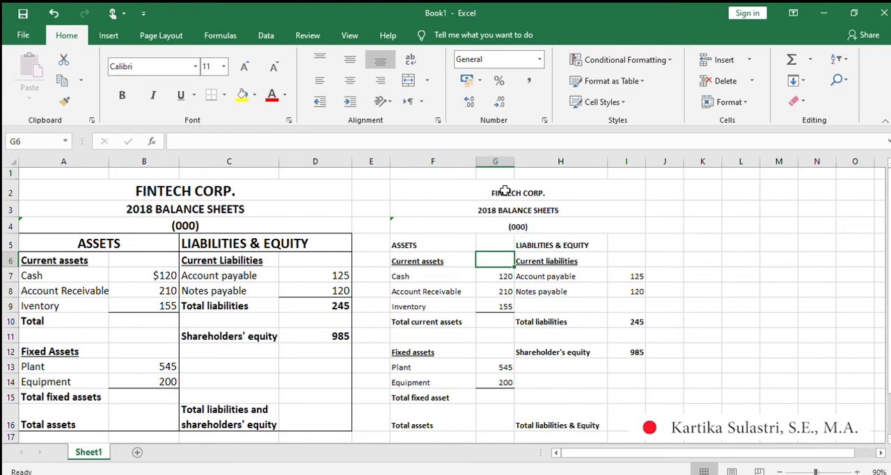
pyautogui.moveTo(505, 191); pyautogui.dragTo(506, 222)
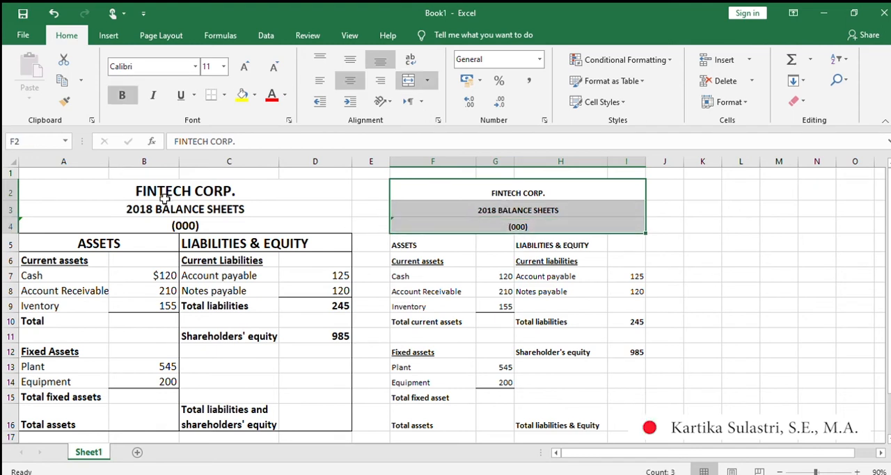
pyautogui.click(543, 244)
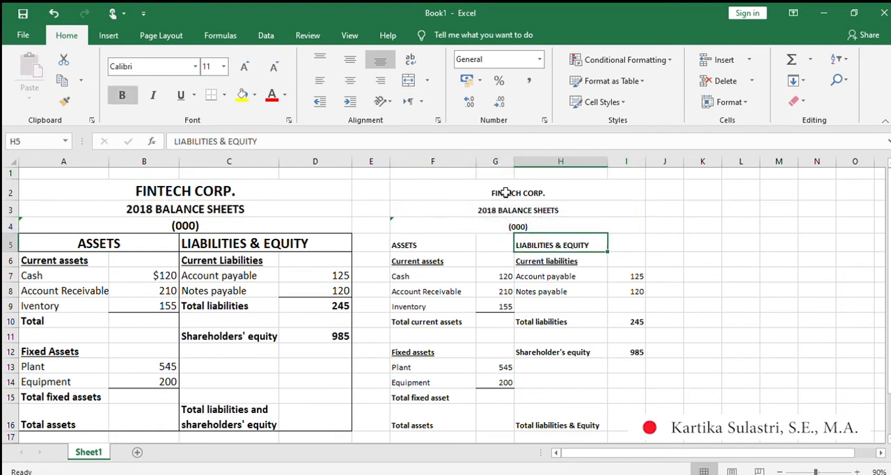
pyautogui.click(506, 193)
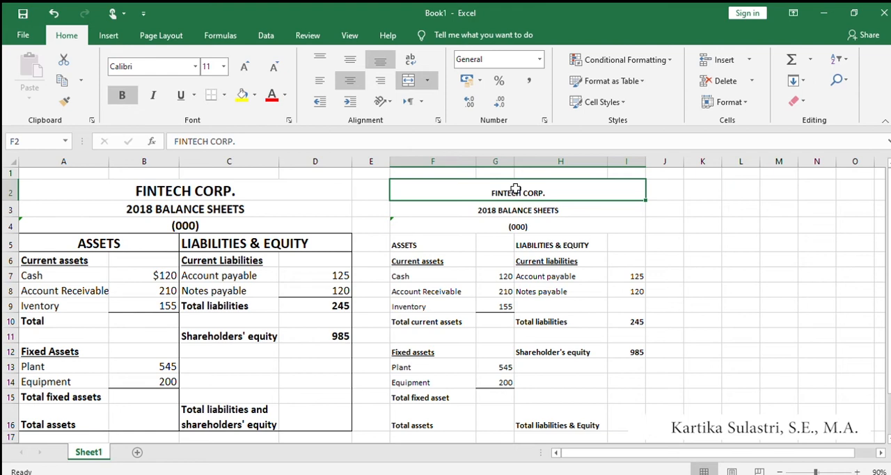
pyautogui.moveTo(516, 196); pyautogui.dragTo(518, 218)
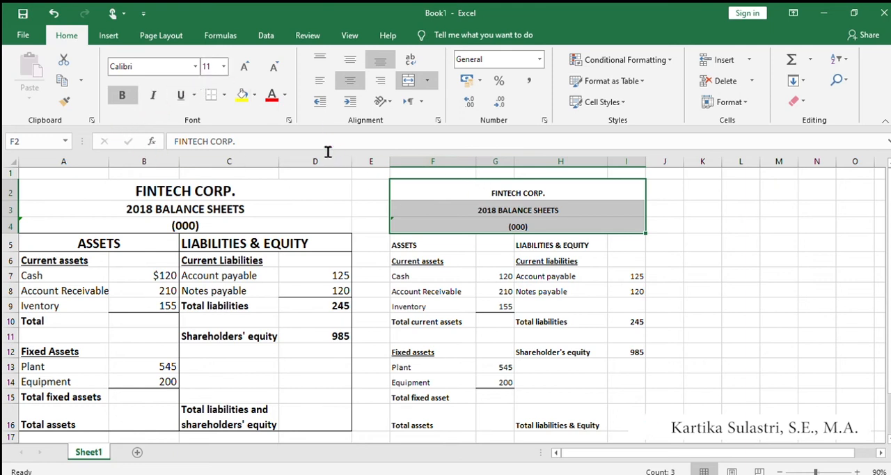
pyautogui.click(243, 68)
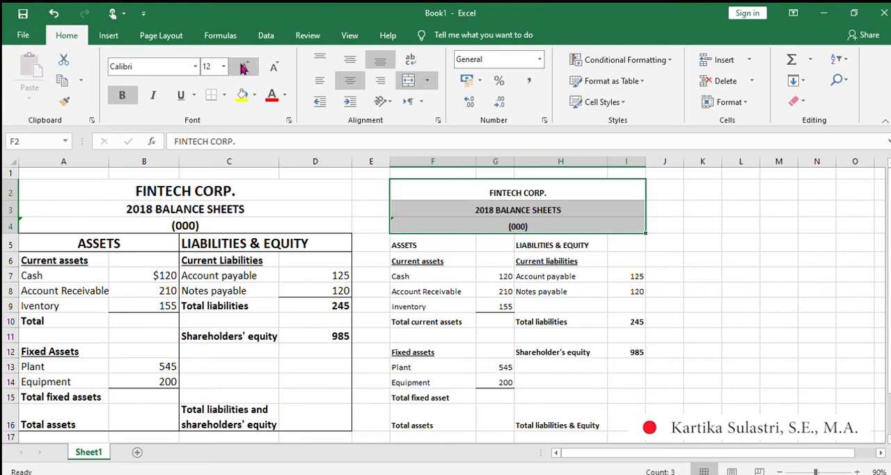
pyautogui.click(243, 67)
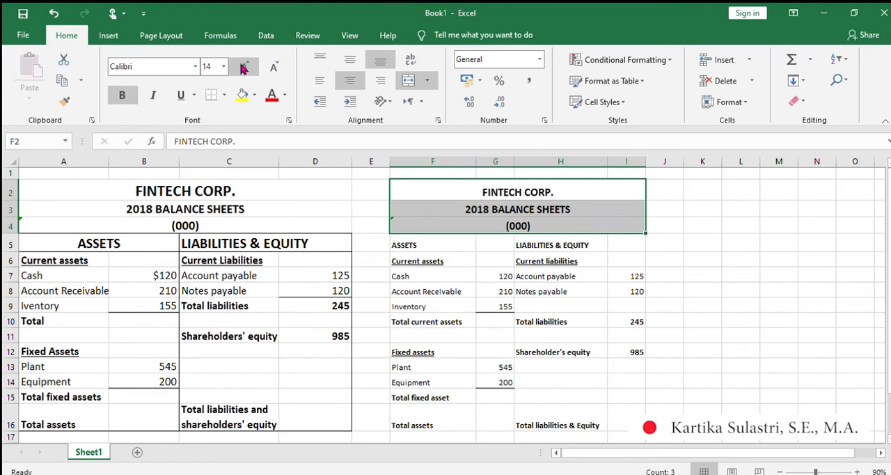
pyautogui.click(524, 306)
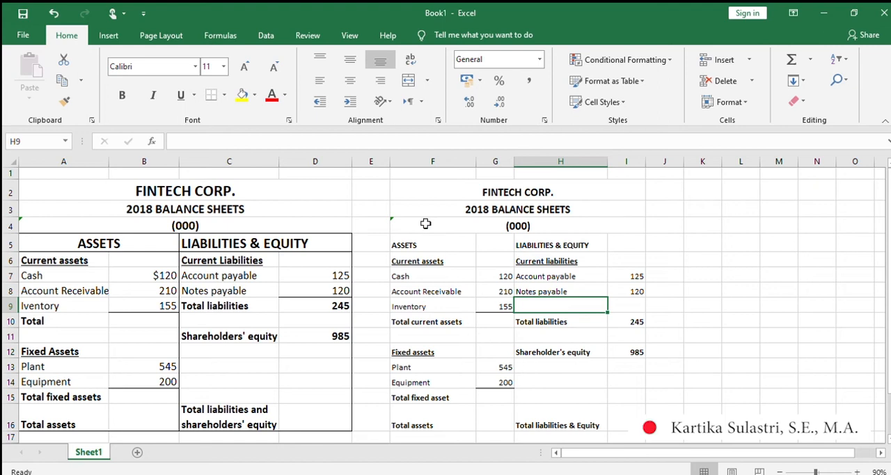
# Add an outside border around the title block in F2:I4.
pyautogui.click(420, 190)
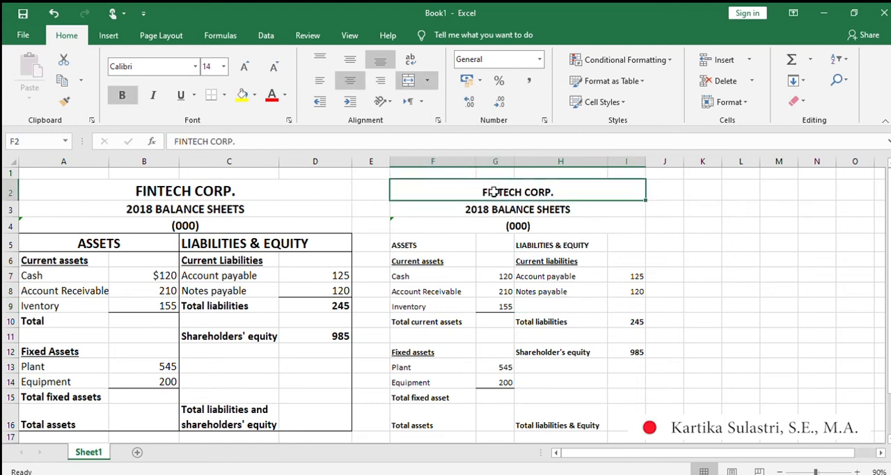
pyautogui.moveTo(493, 192); pyautogui.dragTo(493, 225)
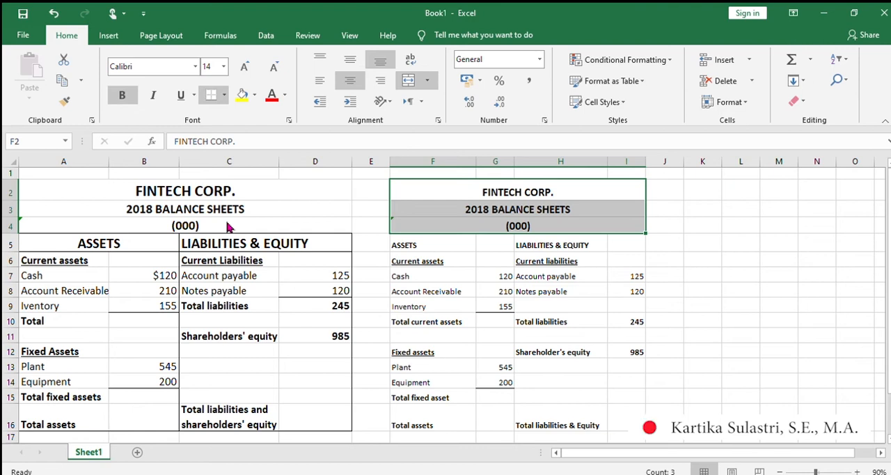
pyautogui.click(706, 283)
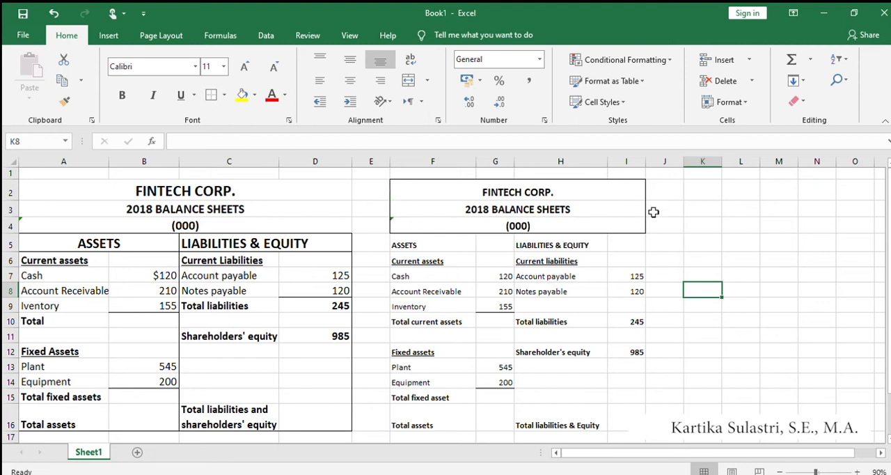
# Add an outside border around the assets block F5:G16 and another around the liabilities and equity block H5:I16.
pyautogui.scroll(-1, 585, 309)
pyautogui.scroll(-1, 578, 310)
pyautogui.scroll(1, 578, 310)
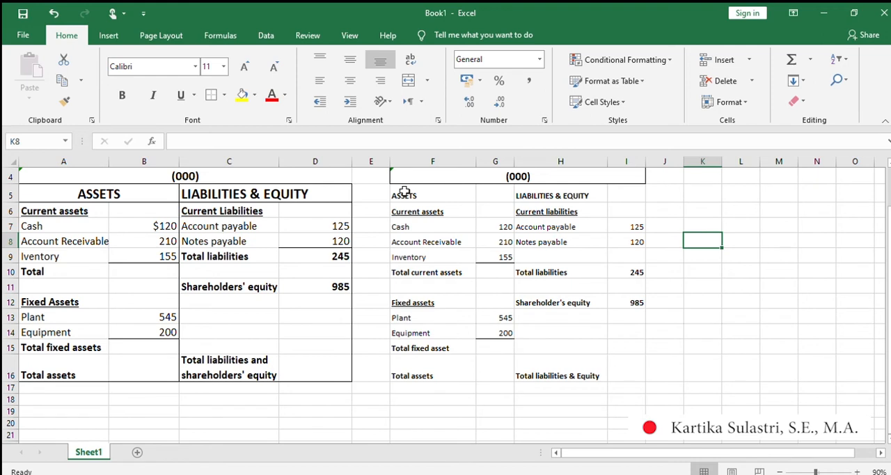
pyautogui.click(486, 189)
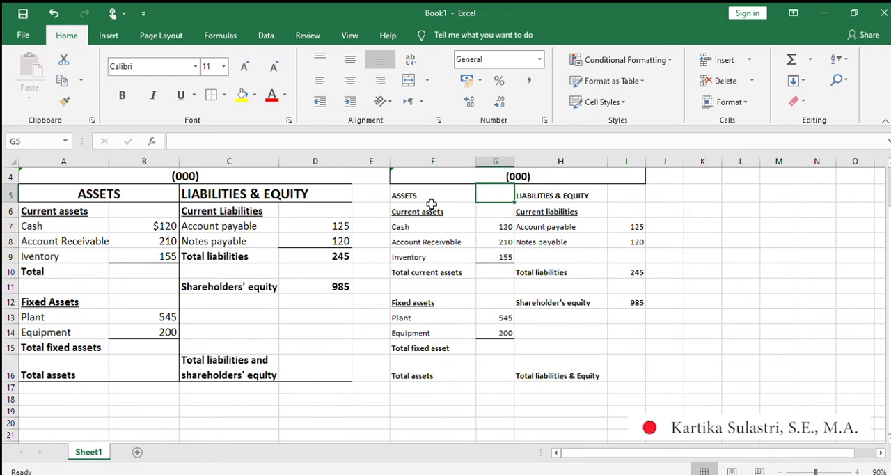
pyautogui.click(411, 195)
pyautogui.moveTo(411, 195); pyautogui.dragTo(481, 370)
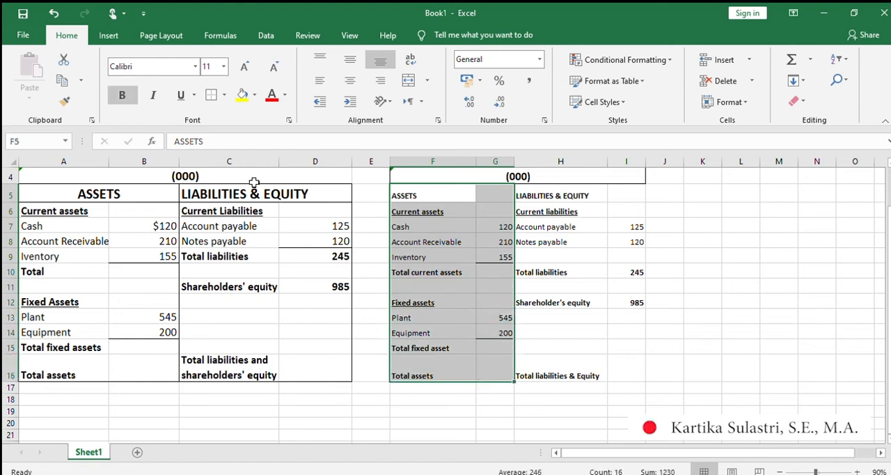
pyautogui.click(206, 96)
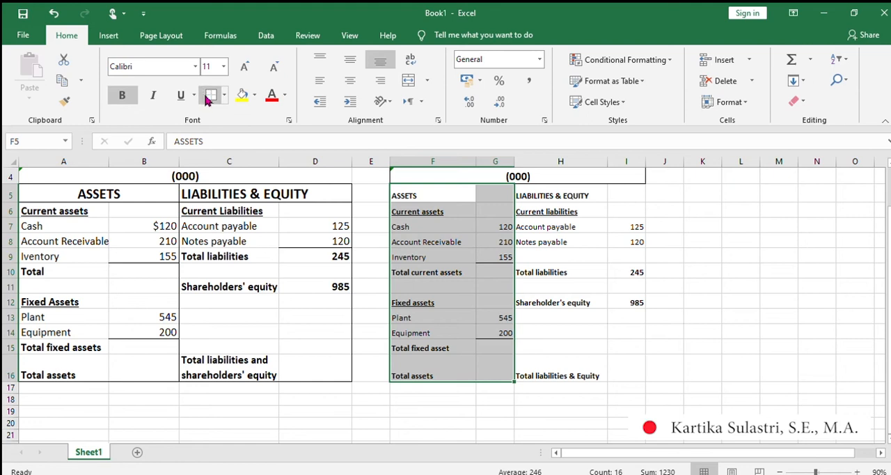
pyautogui.click(640, 359)
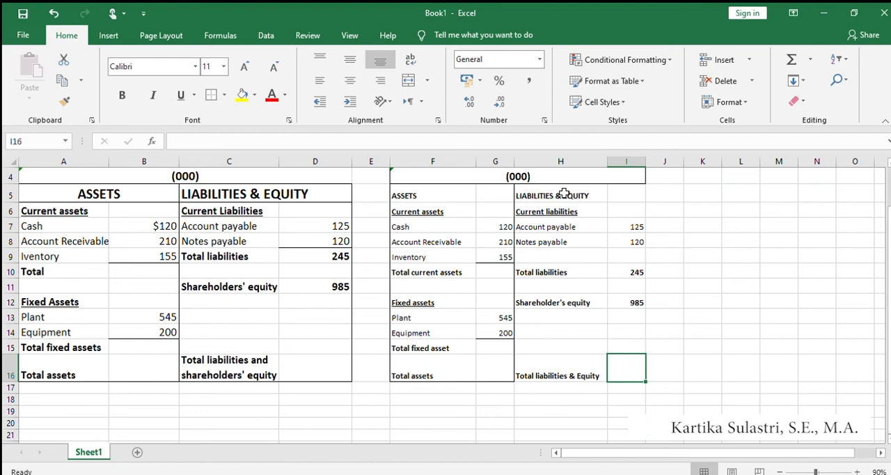
pyautogui.moveTo(559, 193); pyautogui.dragTo(635, 380)
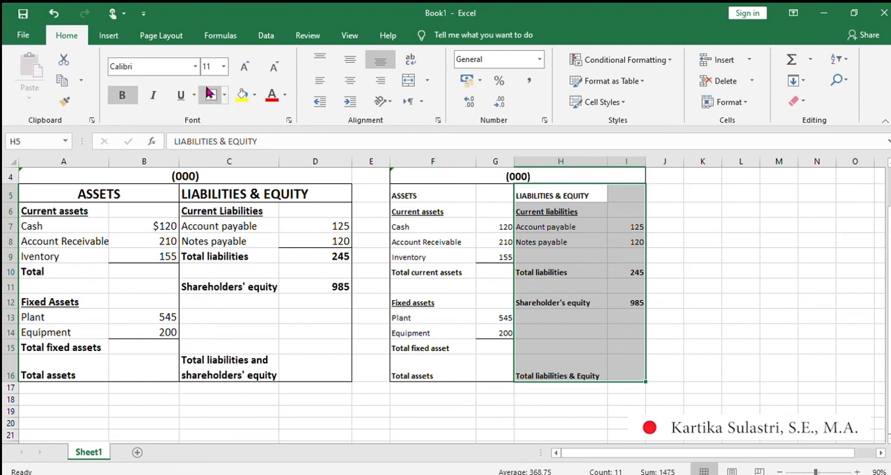
pyautogui.click(705, 342)
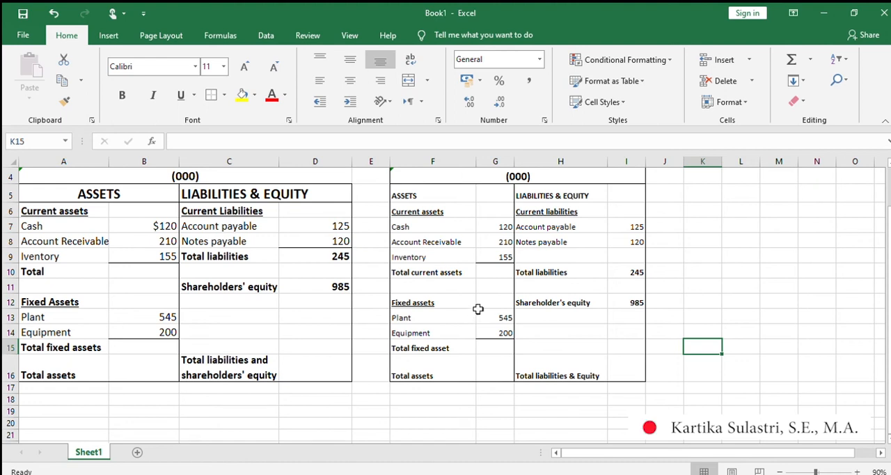
# Calculate Total current assets in G10 with =SUM(G7:G9) and make the amount bold.
pyautogui.click(434, 270)
pyautogui.click(495, 271)
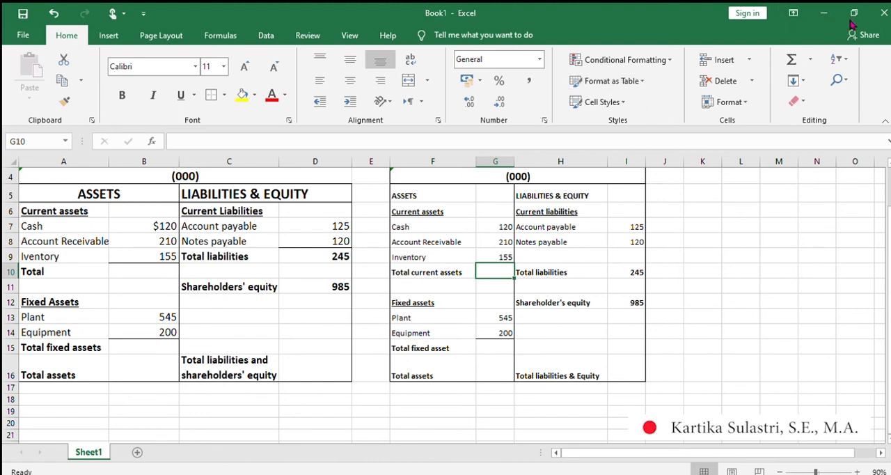
pyautogui.click(792, 59)
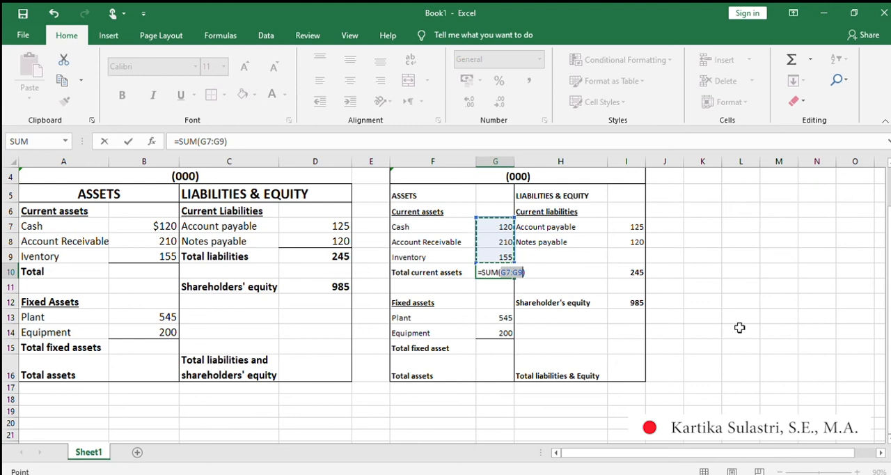
pyautogui.press('Return')
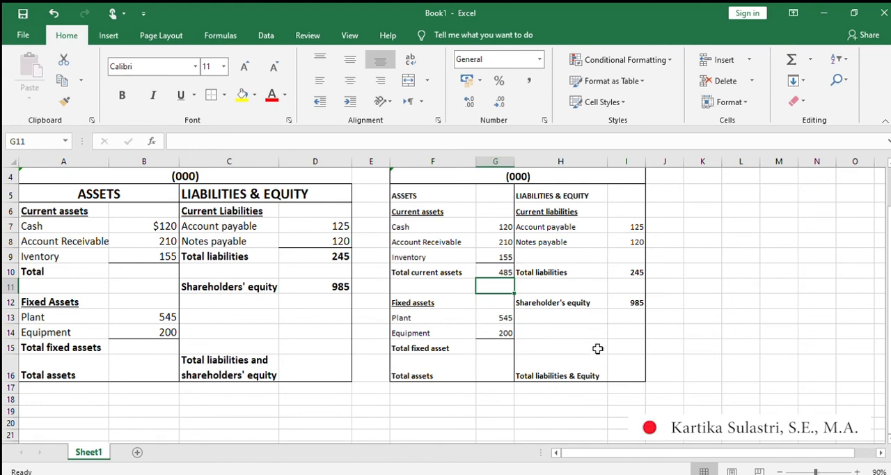
pyautogui.click(498, 274)
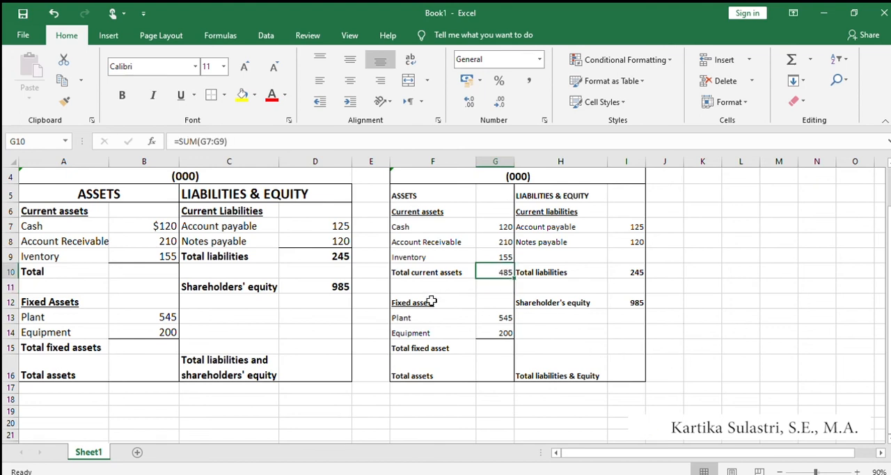
pyautogui.click(121, 98)
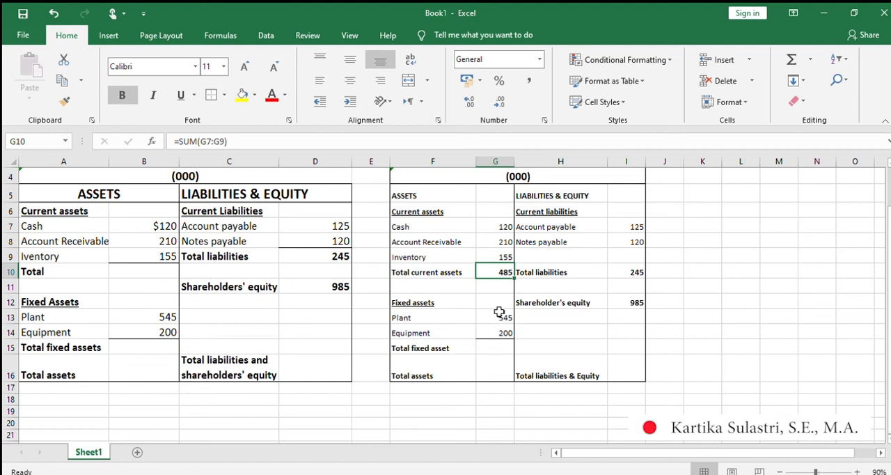
# Calculate Total fixed asset in G15 with =SUM(G13:G14) and make the amount bold.
pyautogui.click(500, 348)
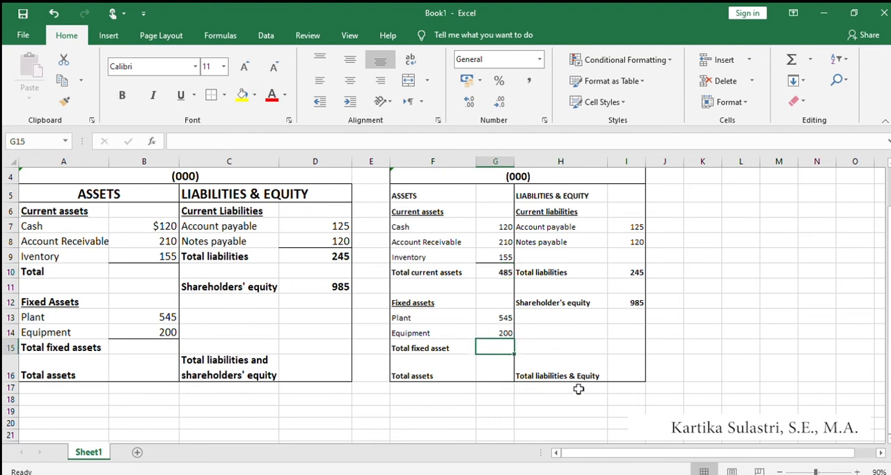
pyautogui.click(791, 61)
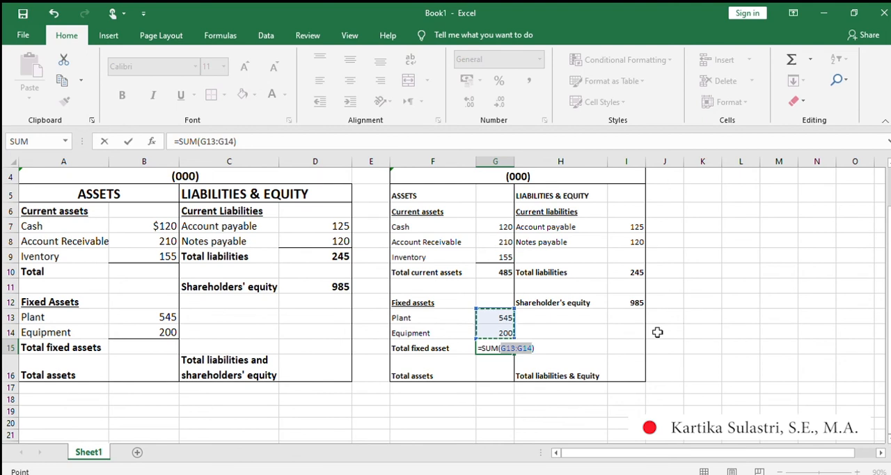
pyautogui.press('Return')
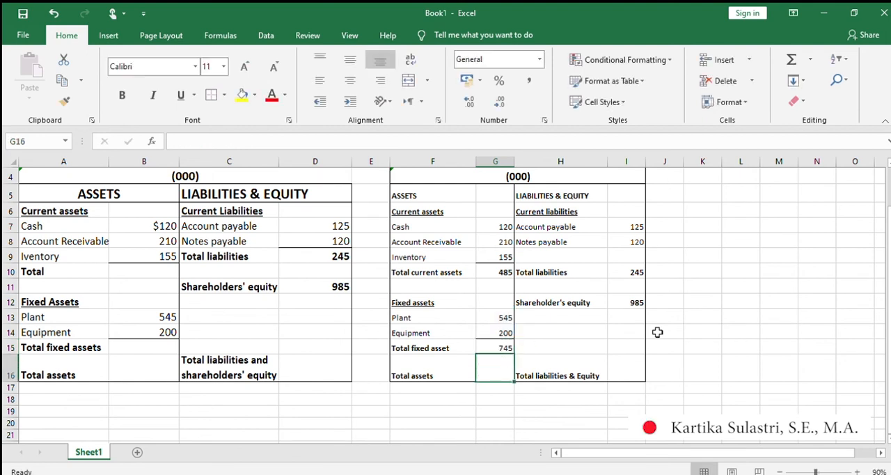
pyautogui.click(494, 349)
pyautogui.click(121, 96)
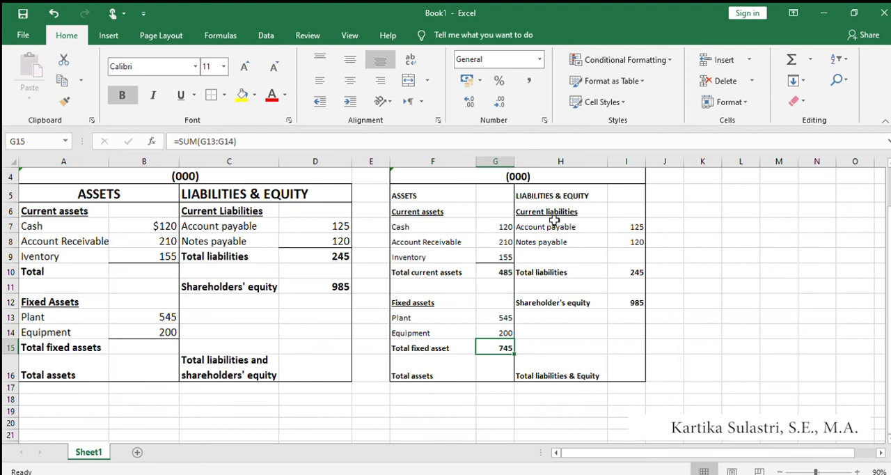
# Add a bottom border under the Notes payable amount in I8.
pyautogui.click(629, 242)
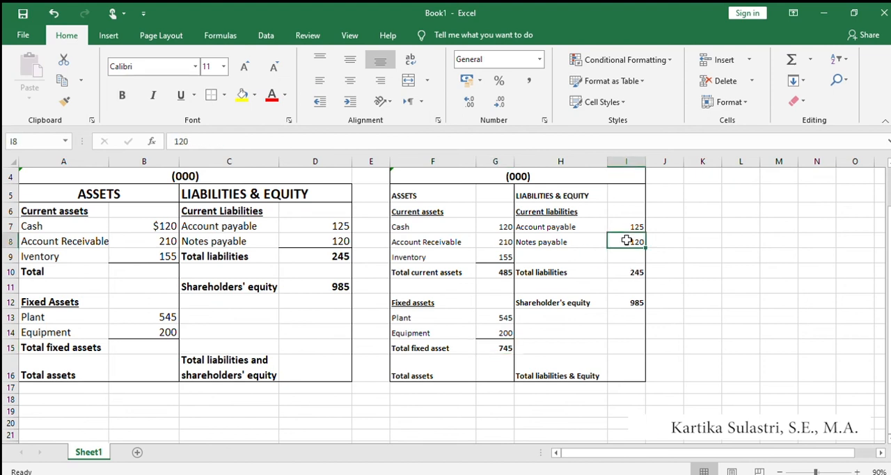
pyautogui.click(181, 95)
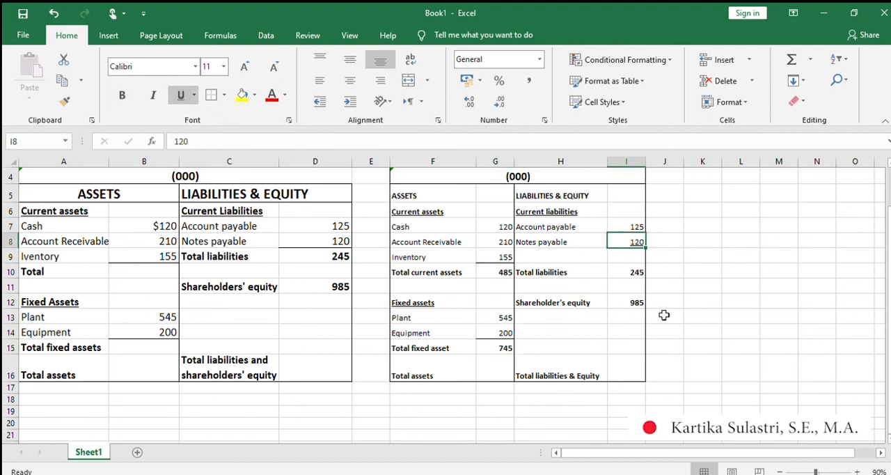
pyautogui.click(177, 96)
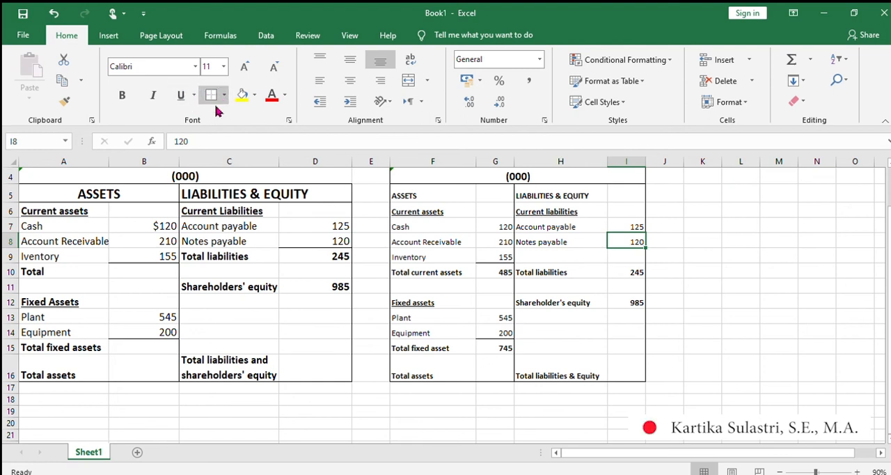
pyautogui.click(728, 301)
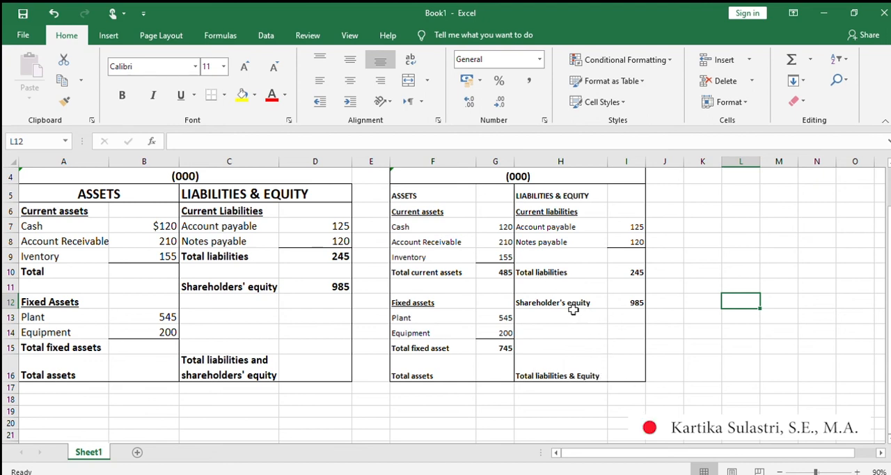
# Calculate Total liabilities & Equity in I16 with =SUM(I10:I12) and make the amount bold.
pyautogui.click(629, 371)
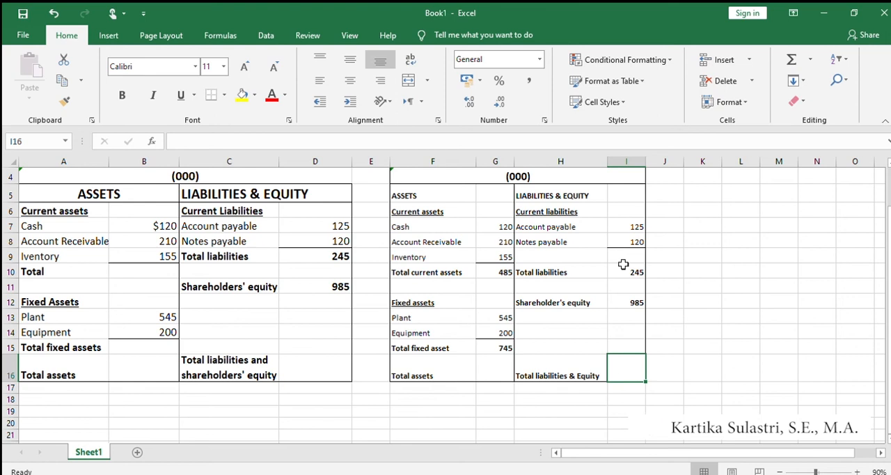
pyautogui.click(790, 60)
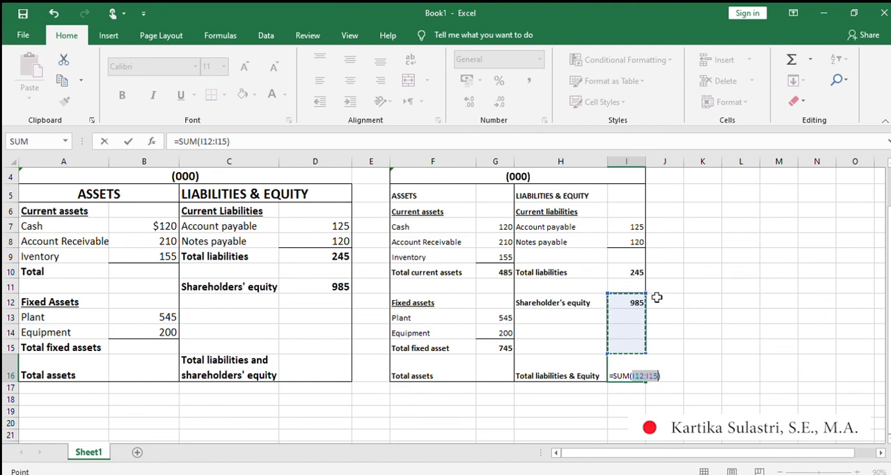
pyautogui.click(630, 271)
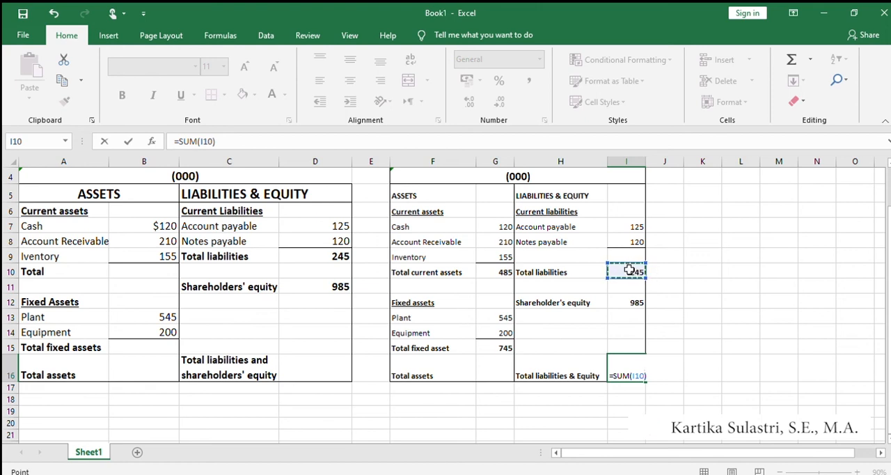
pyautogui.moveTo(629, 271); pyautogui.dragTo(628, 281)
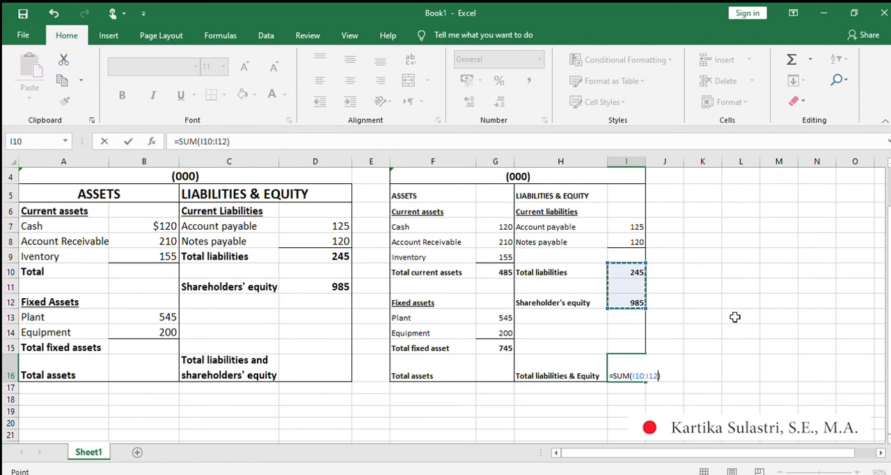
pyautogui.press('Return')
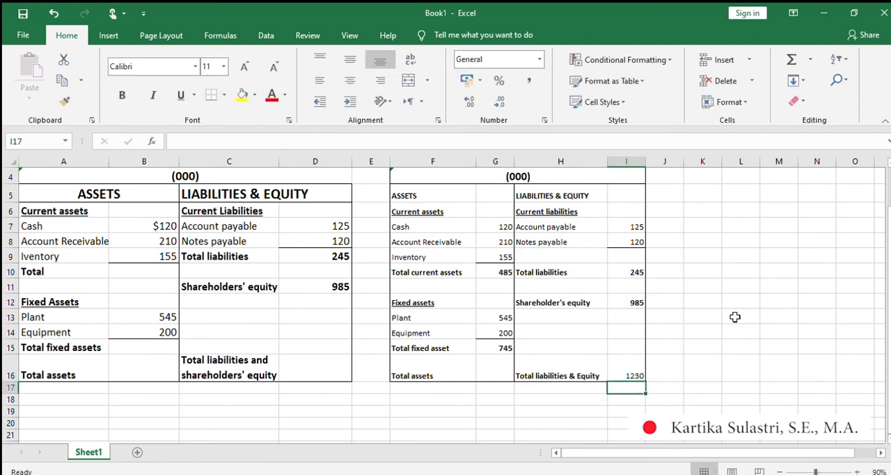
pyautogui.click(633, 371)
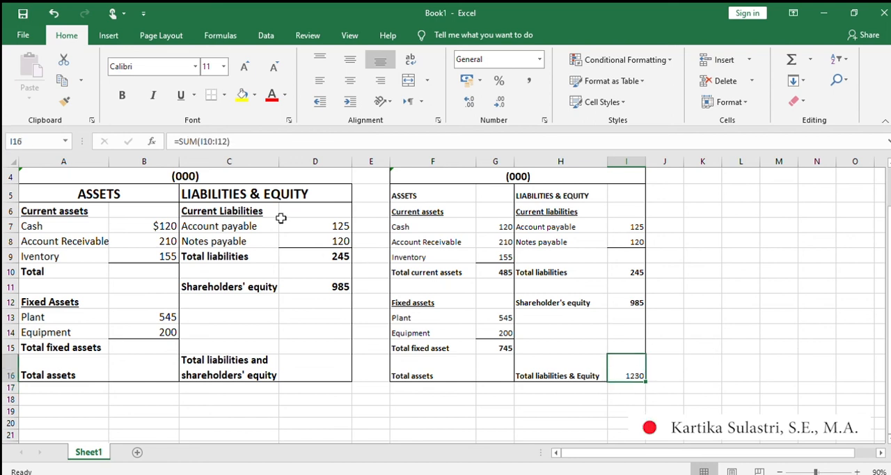
pyautogui.click(117, 97)
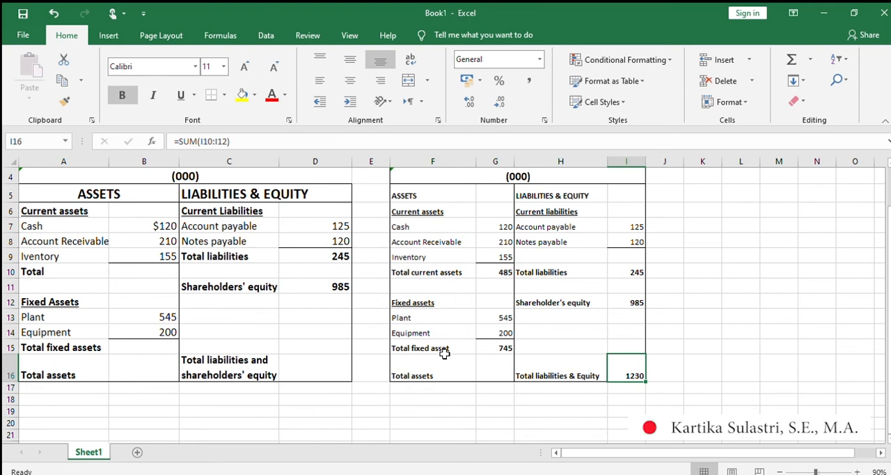
# Calculate Total assets in G16 with =SUM(G15)+G10 and make the amount bold.
pyautogui.click(496, 370)
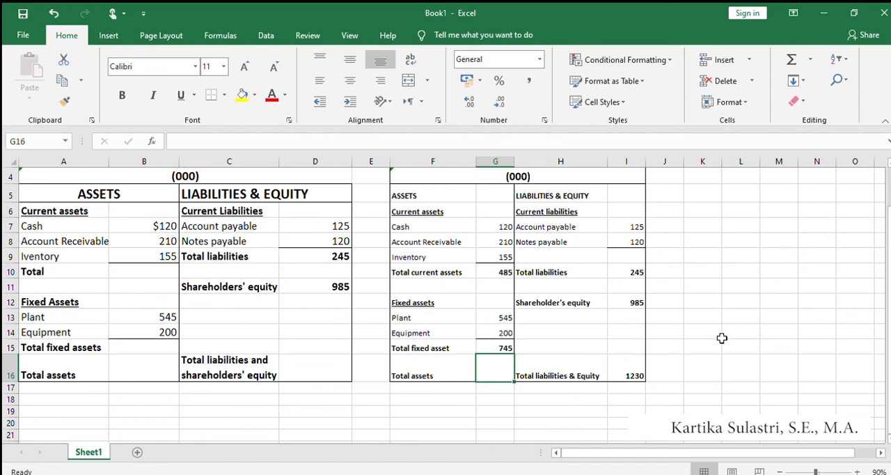
pyautogui.click(791, 62)
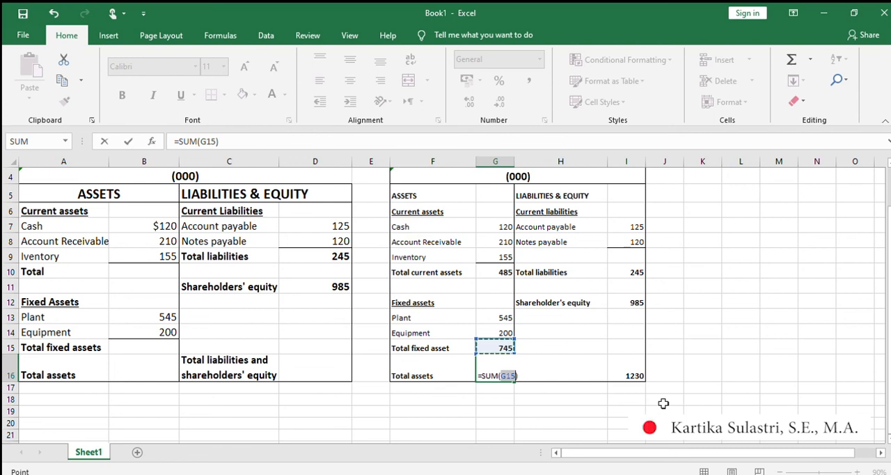
pyautogui.write('+')
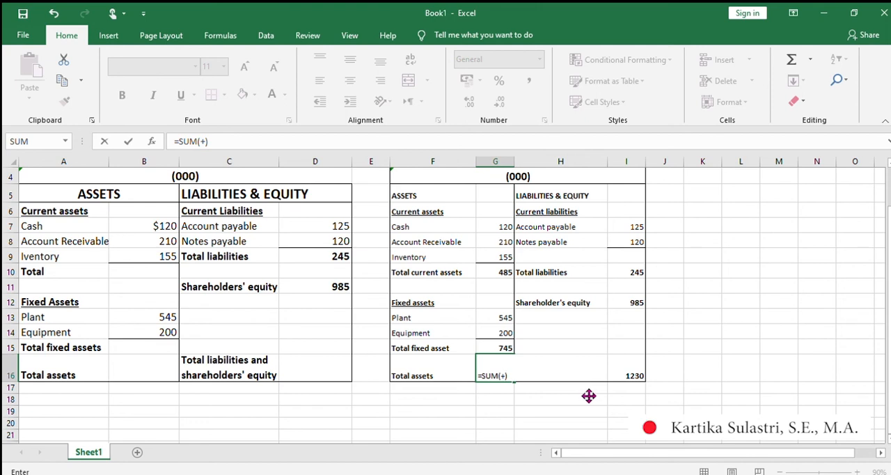
pyautogui.click(502, 350)
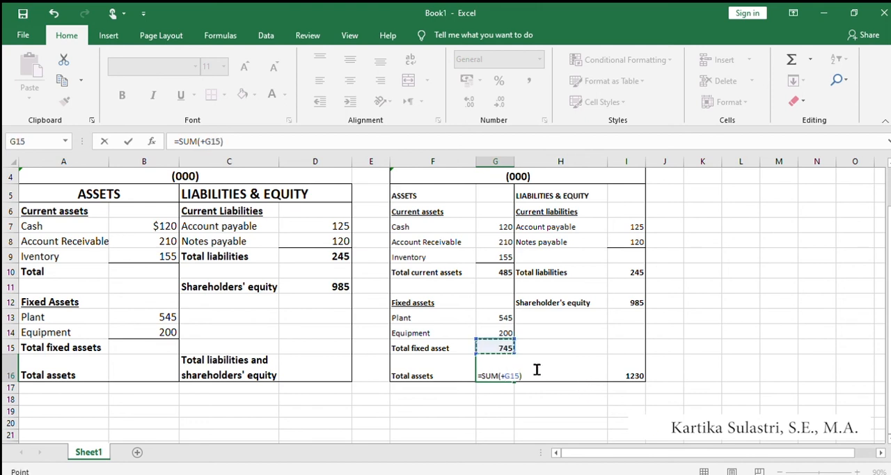
pyautogui.press('F2')
pyautogui.press('Left')
pyautogui.press('Left')
pyautogui.press('Left')
pyautogui.press('Left')
pyautogui.press('BackSpace')
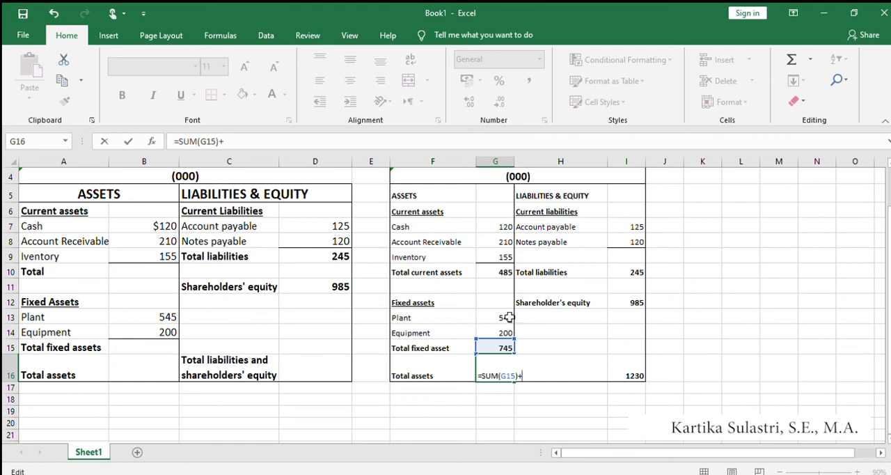
pyautogui.click(493, 272)
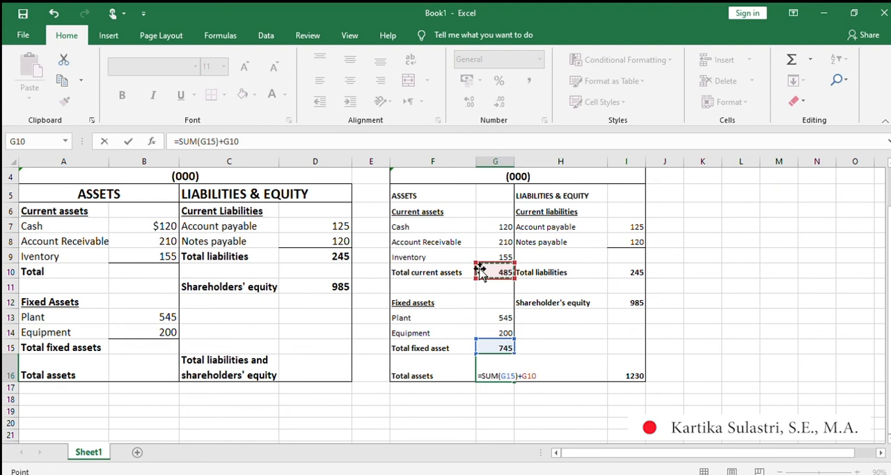
pyautogui.press('Return')
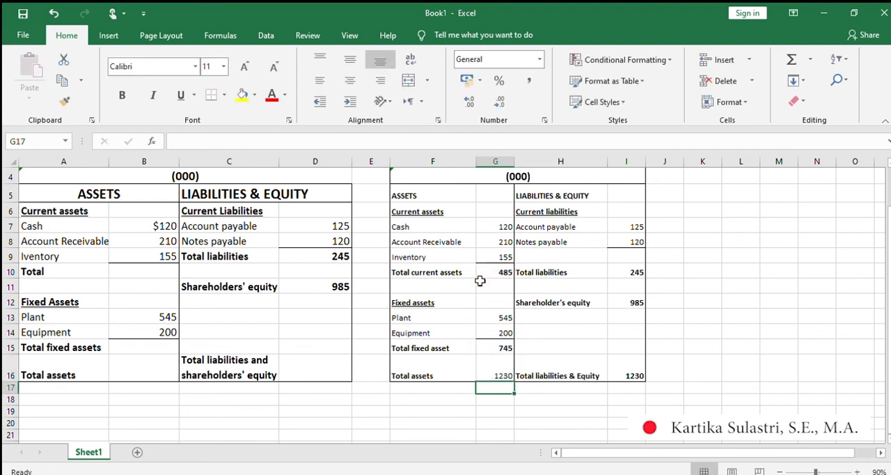
pyautogui.click(504, 370)
pyautogui.click(122, 95)
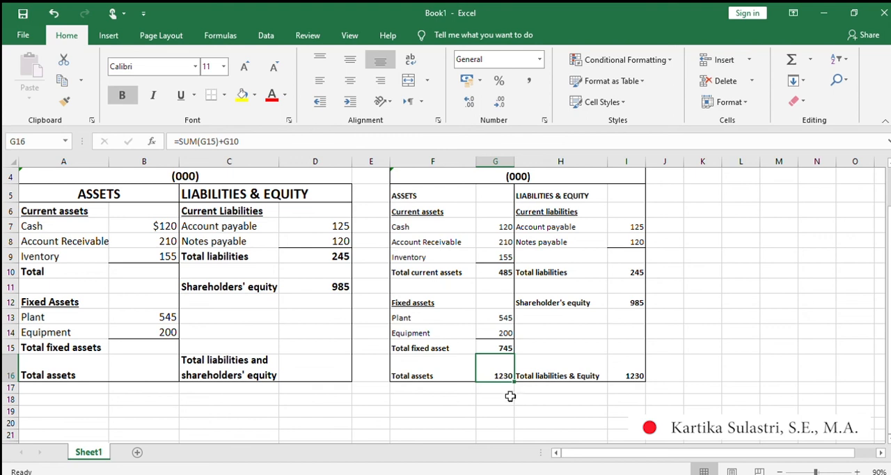
pyautogui.scroll(1, 486, 373)
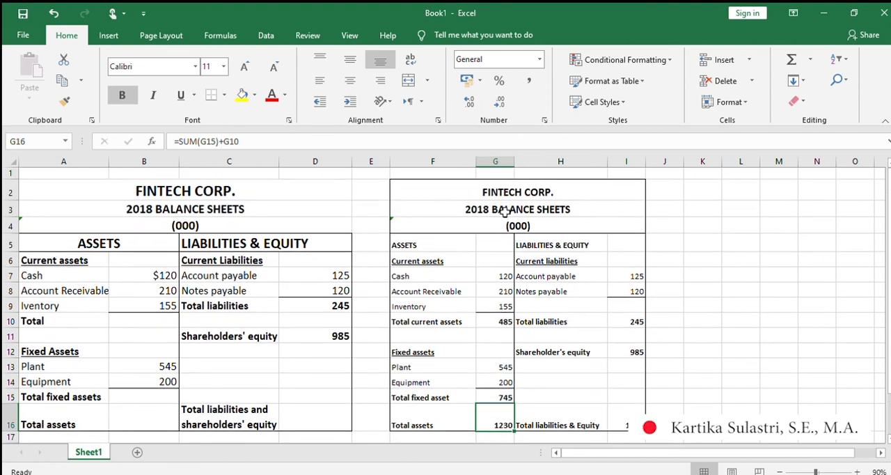
pyautogui.scroll(-2, 504, 212)
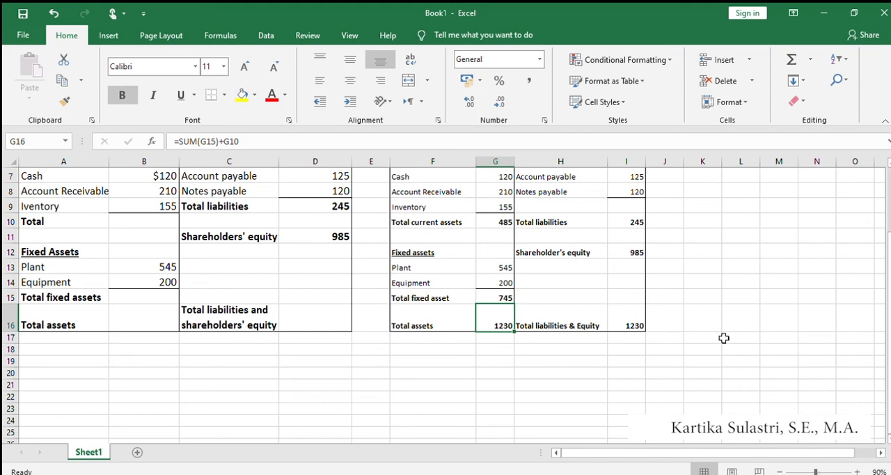
pyautogui.scroll(1, 698, 344)
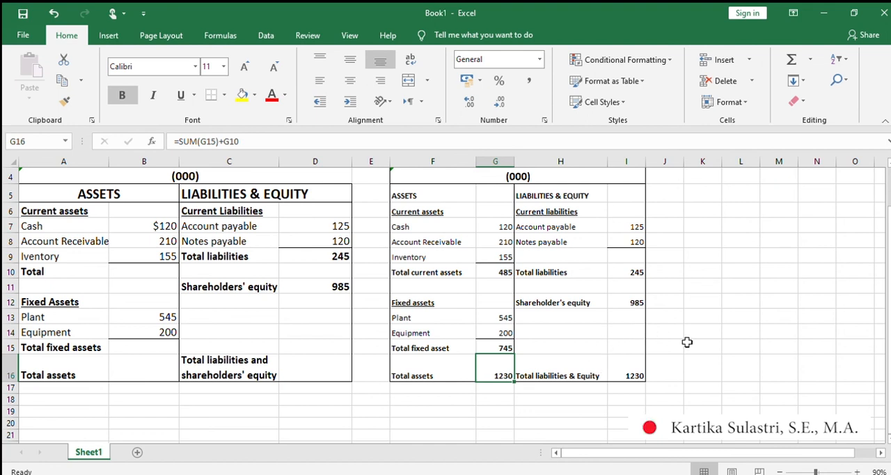
pyautogui.scroll(1, 687, 342)
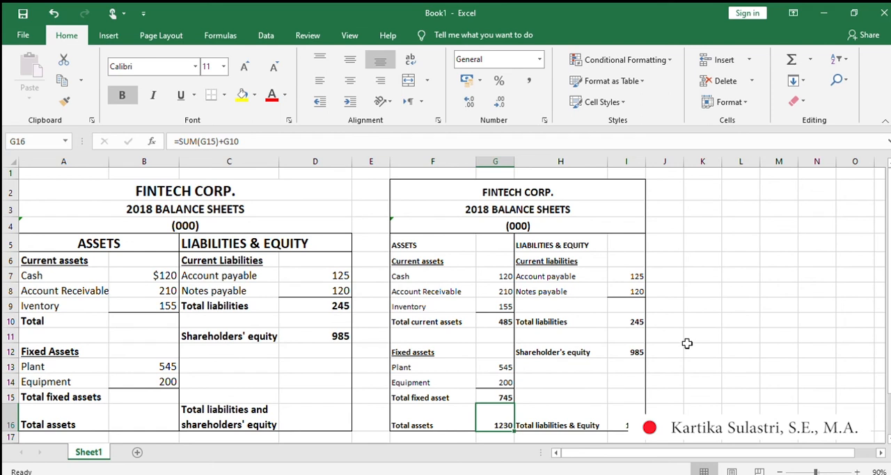